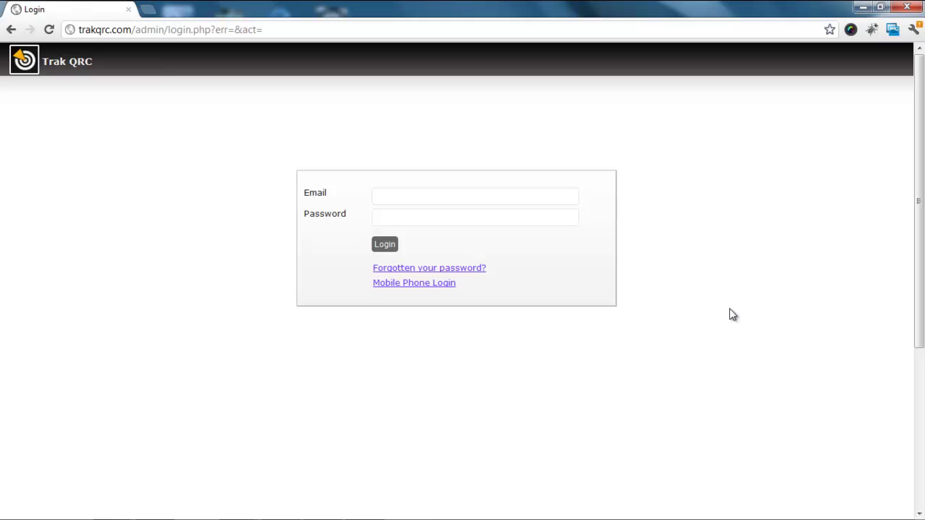
Sign in to Trak QRC with the account email and password to reach the Home dashboard
click(457, 195)
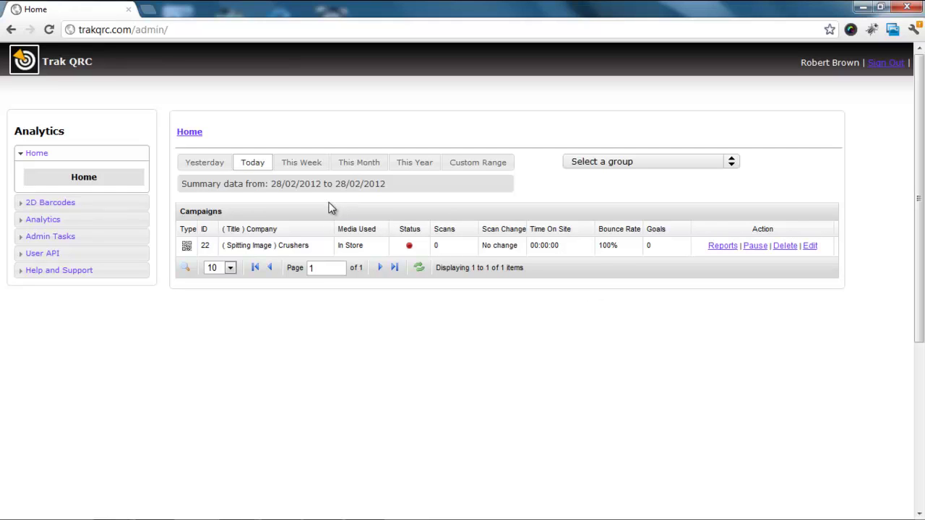
Open Admin Tasks > Sub Users and step through the add-user fields, viewing permission levels without choosing one
click(50, 237)
click(76, 245)
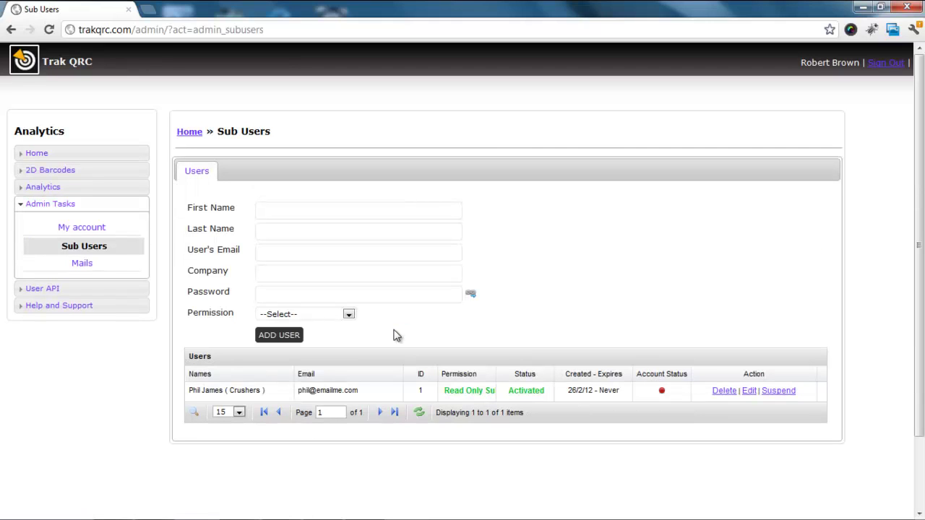
click(269, 211)
click(268, 232)
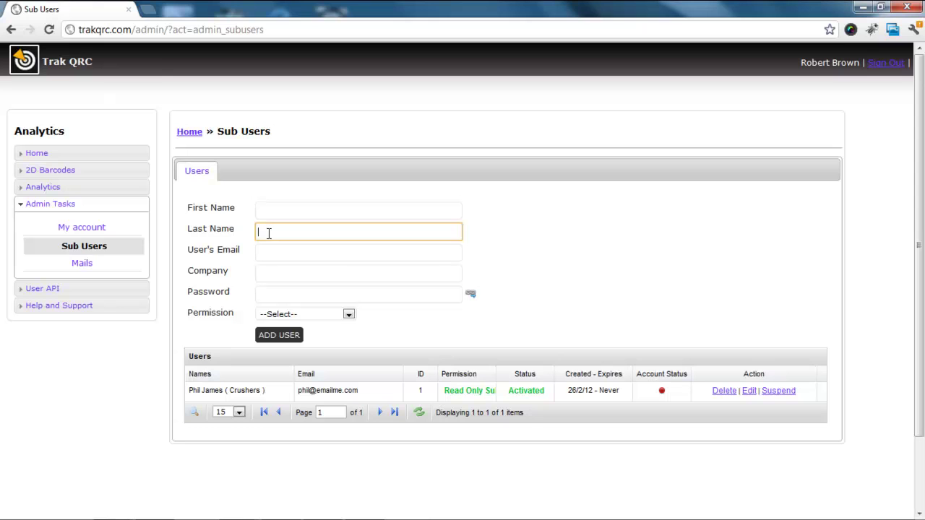
click(268, 251)
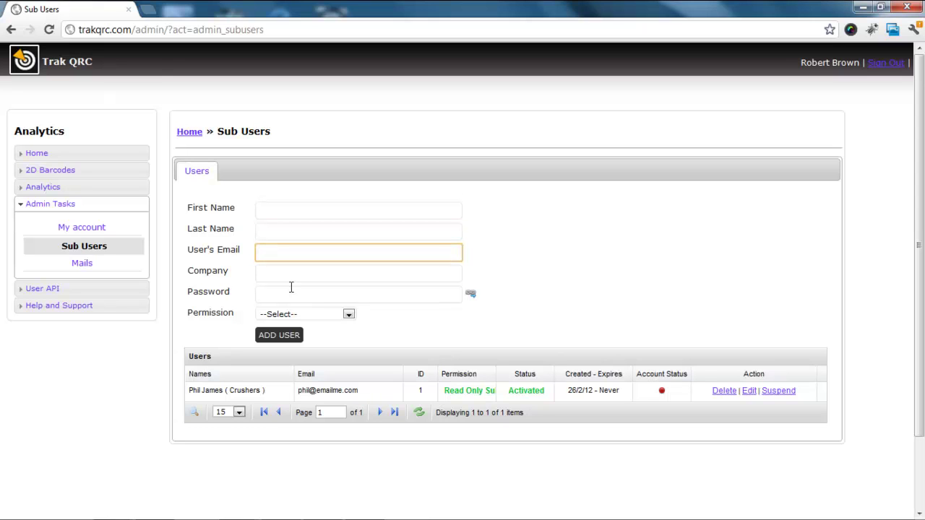
click(285, 277)
click(294, 297)
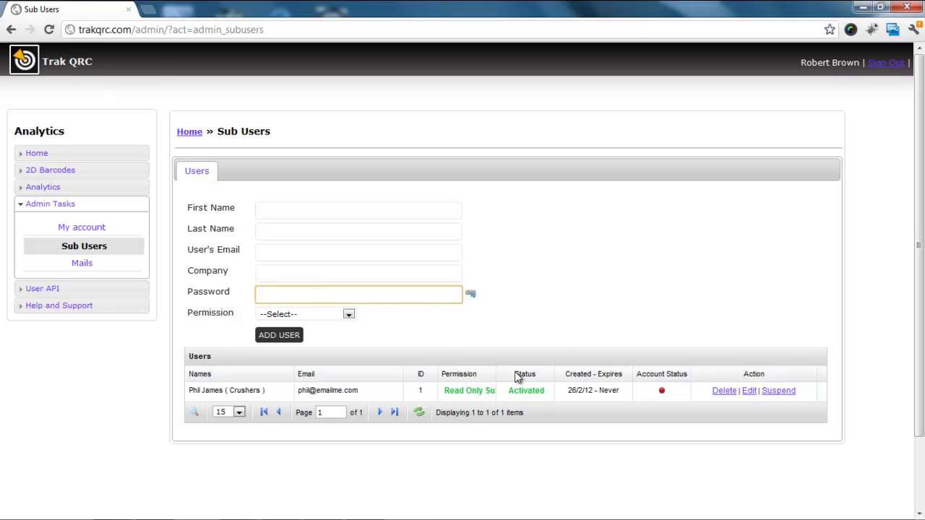
click(350, 315)
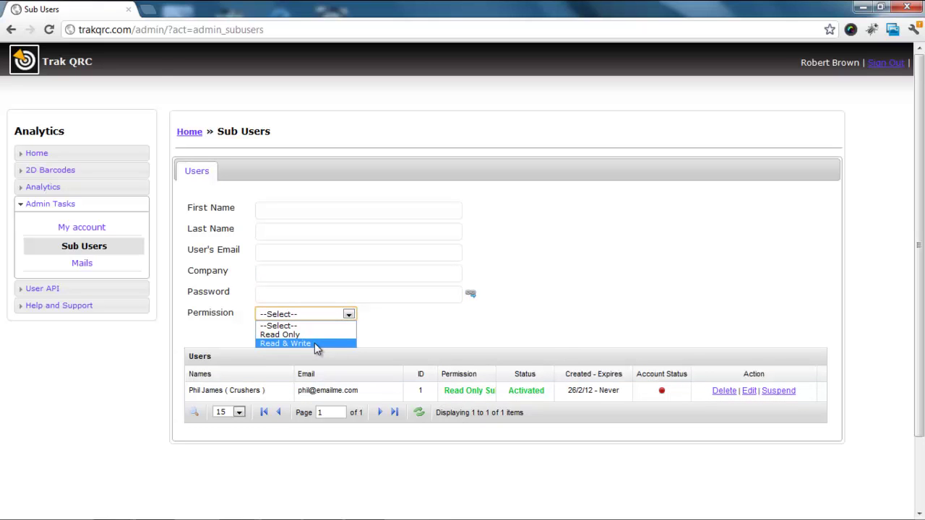
click(583, 341)
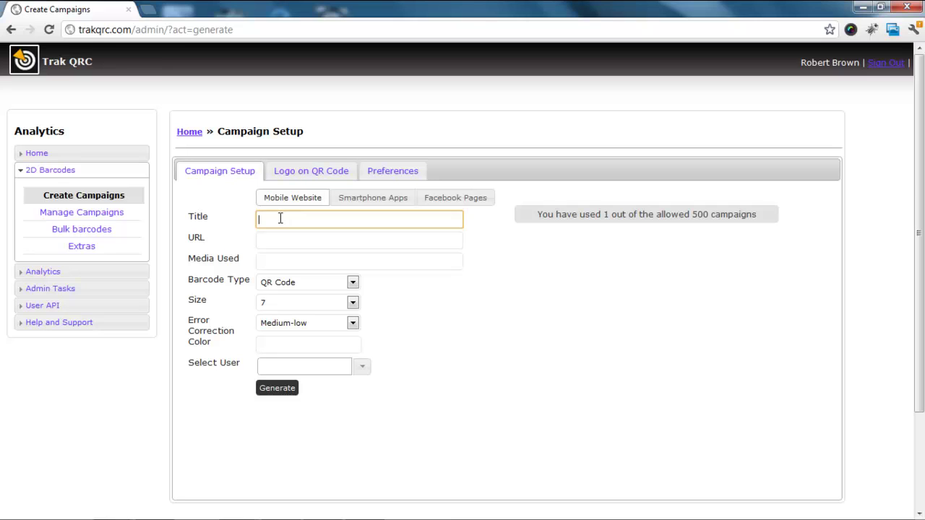
Step through the campaign URL and media fields and view the Select User list without choosing
click(282, 245)
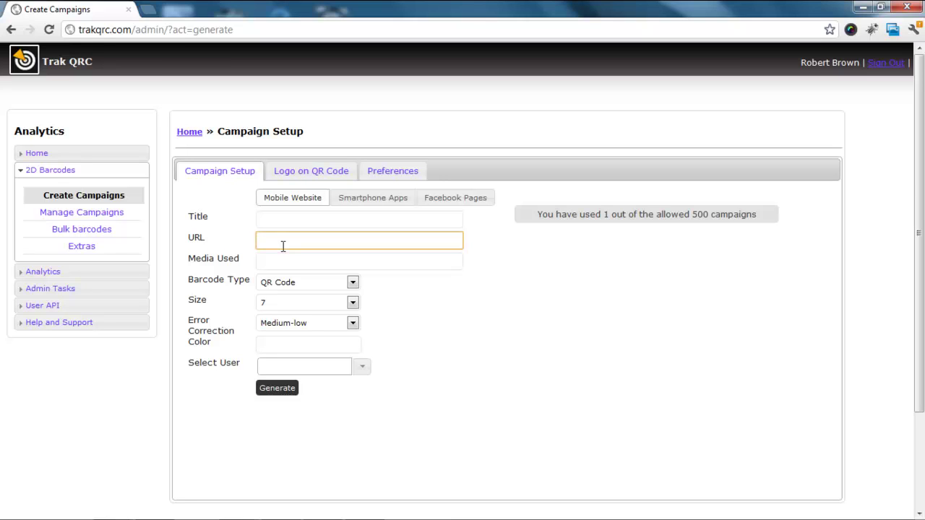
click(281, 262)
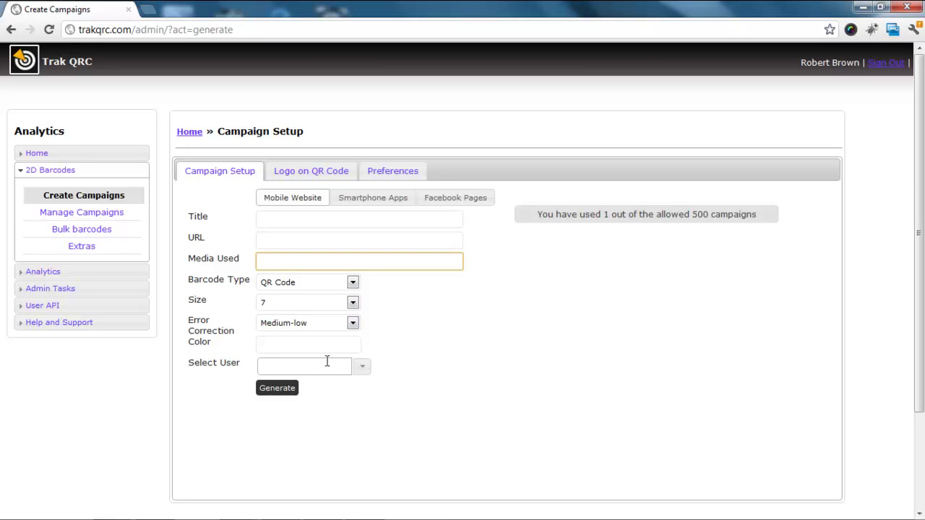
click(363, 367)
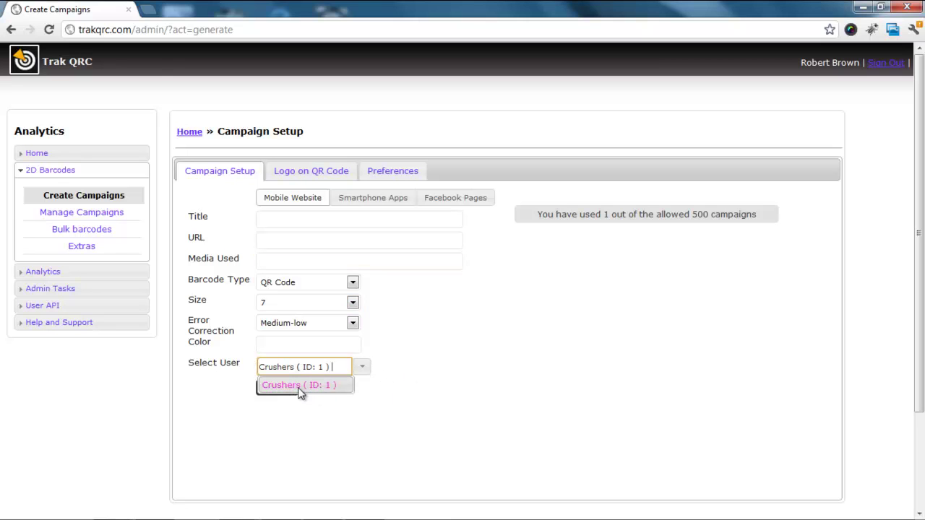
click(496, 384)
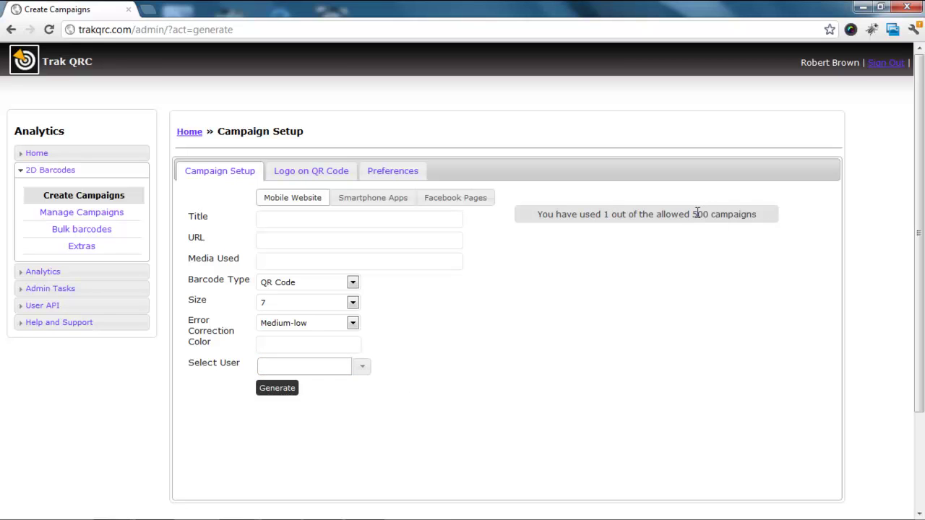
Preview the Logo on QR Code and Preferences tabs, then return to the main setup form
click(316, 171)
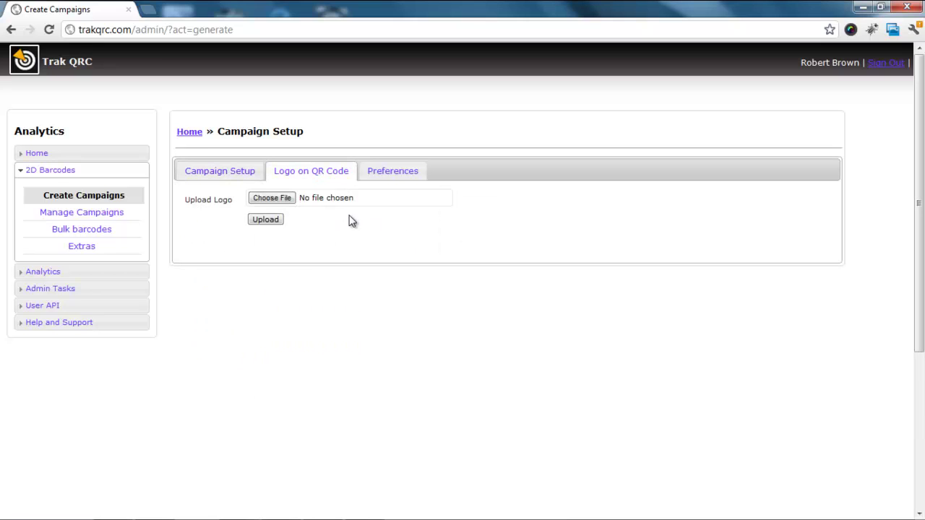
click(395, 173)
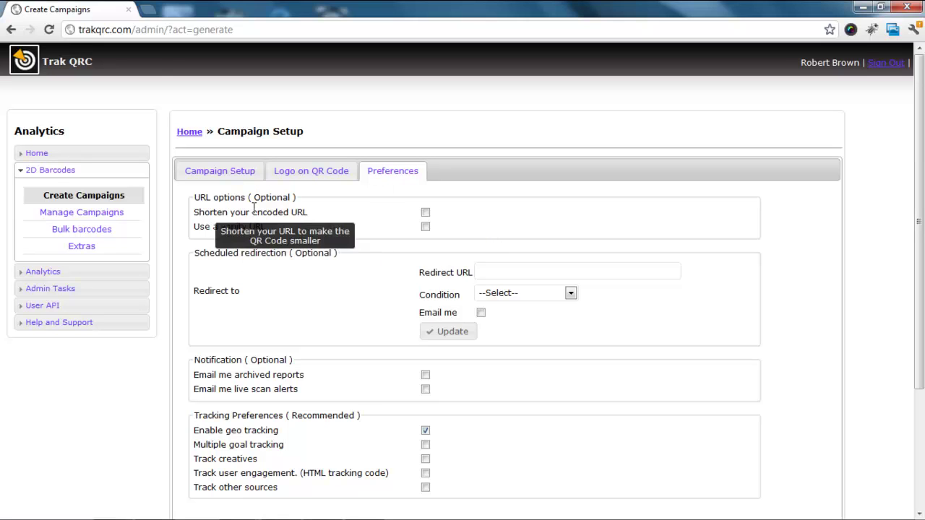
click(219, 174)
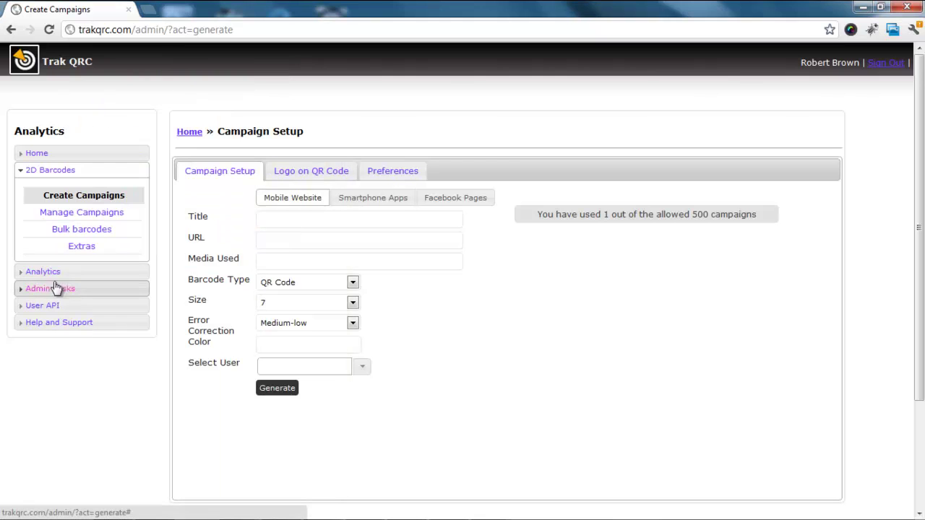
Add the read-only Spitting Image sub-user, then go back to 2D Barcodes > Create Campaigns
click(55, 288)
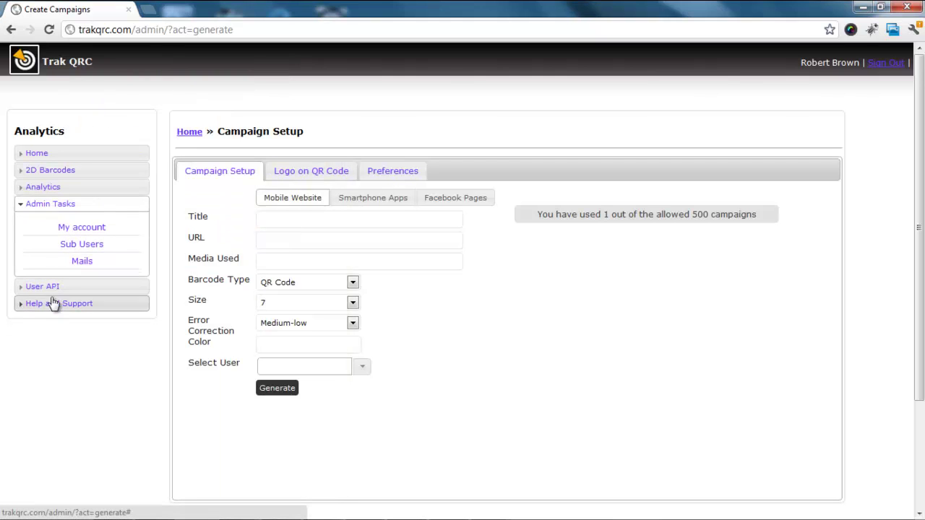
click(77, 252)
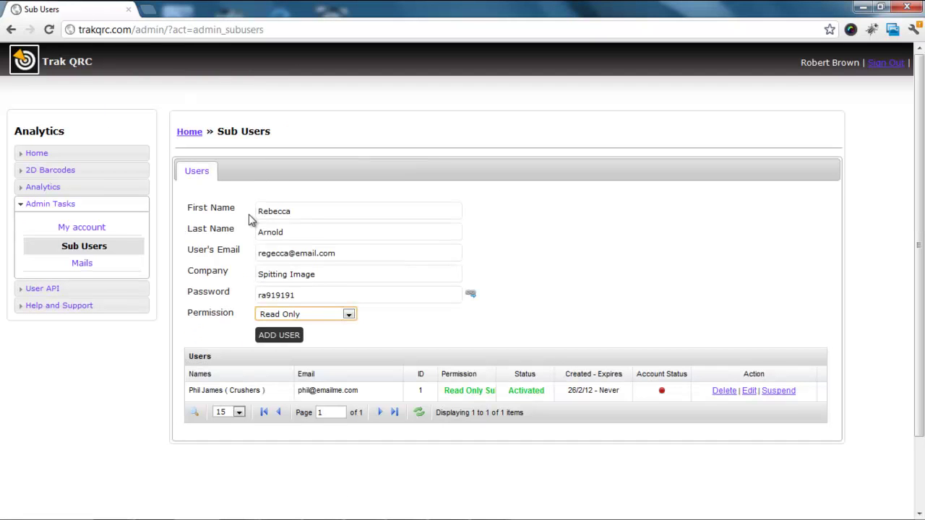
click(280, 337)
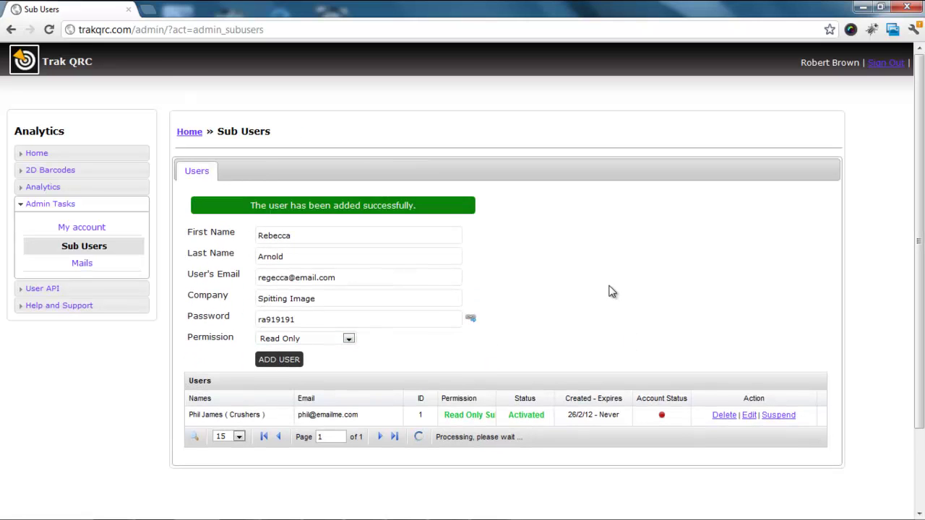
click(60, 174)
click(94, 194)
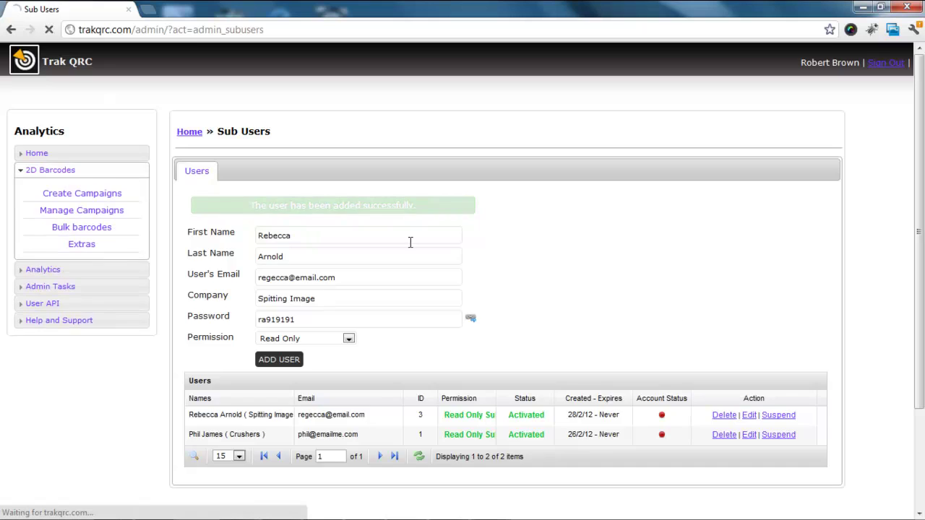
Assign the campaign to Spitting Image (ID: 3) and generate its QR code
click(362, 370)
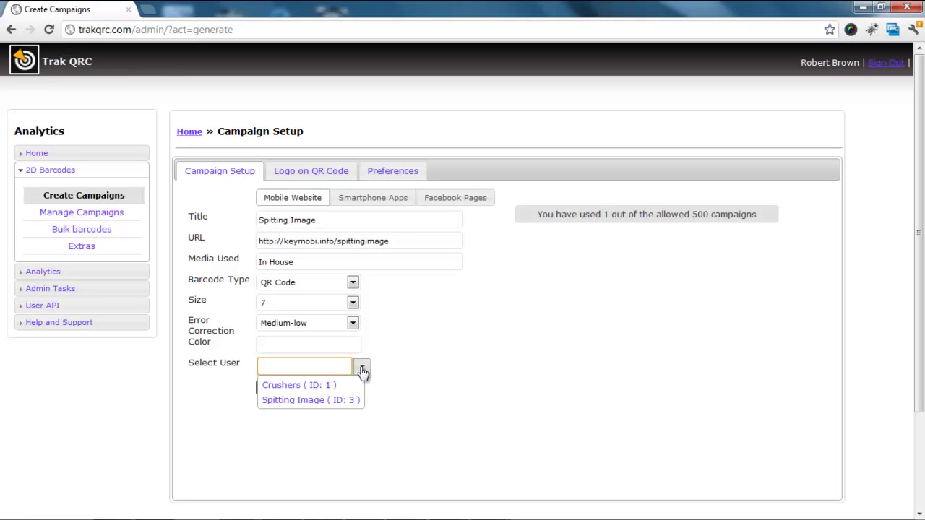
click(312, 406)
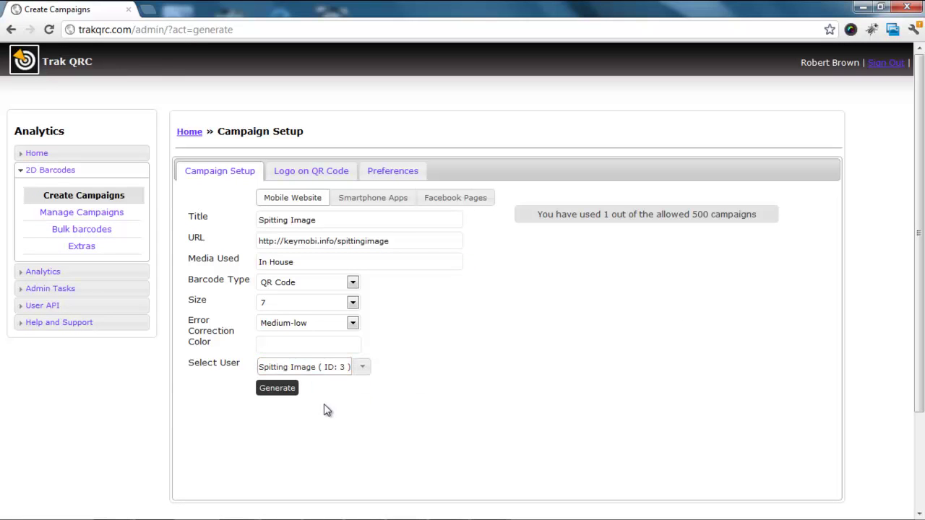
click(278, 394)
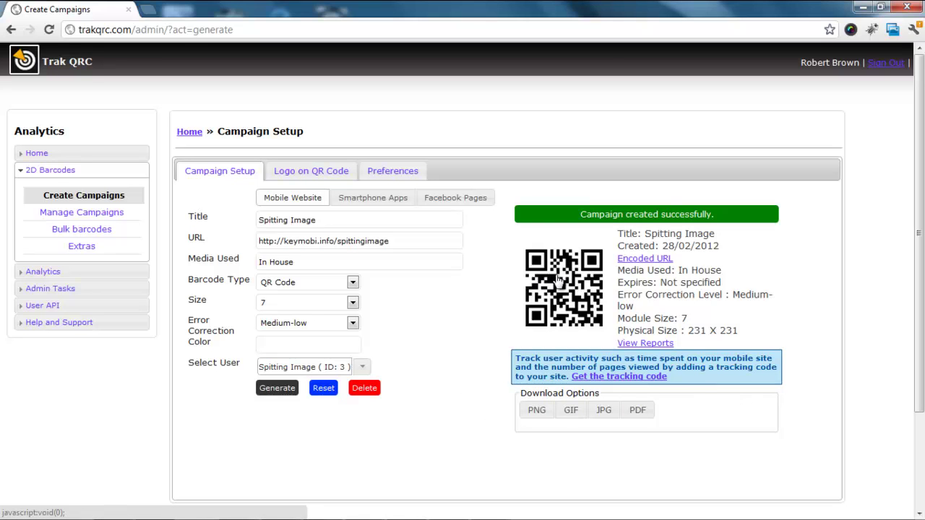
Get the campaign's HTML tracking code and select all of it for copying
click(619, 376)
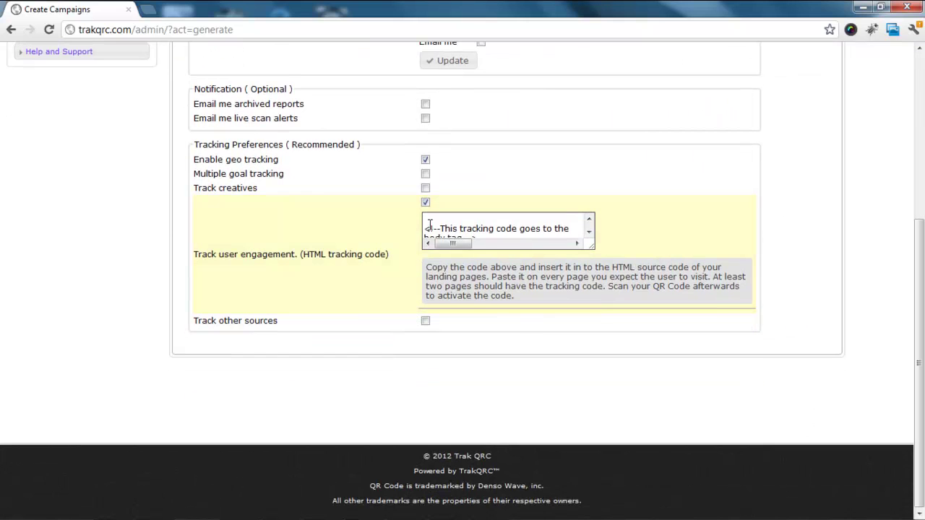
click(426, 228)
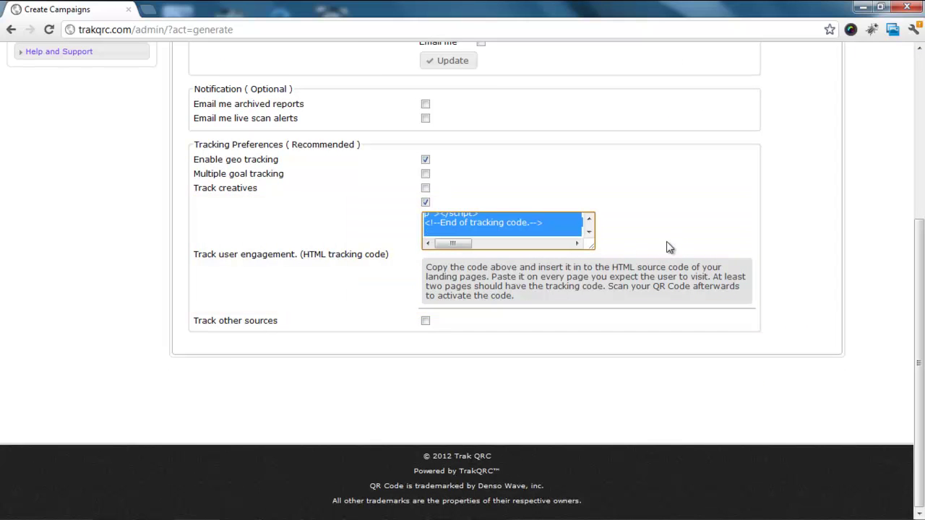
drag(915, 310, 922, 149)
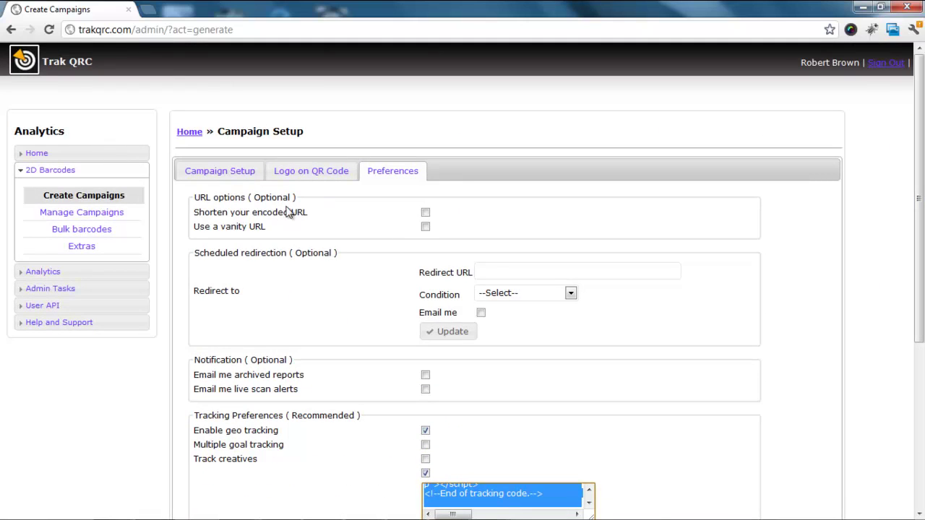
mouse_move(279, 217)
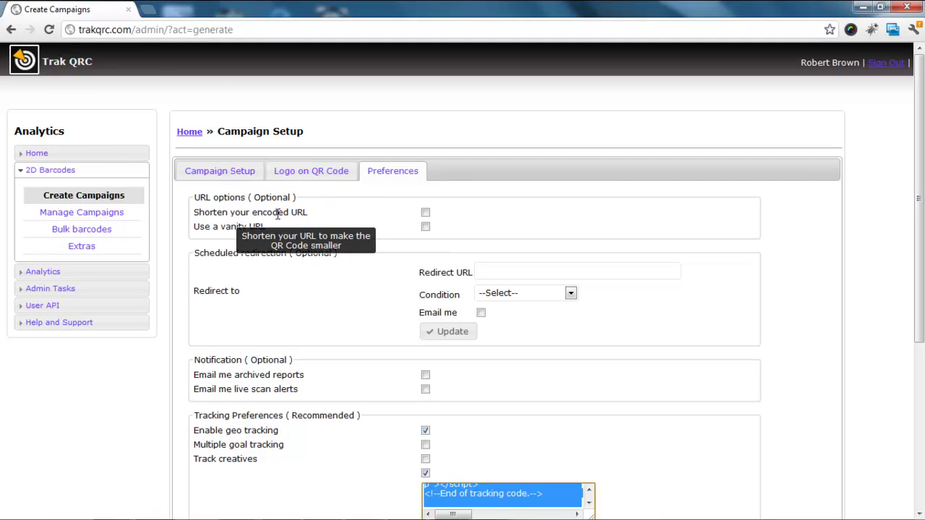
click(426, 227)
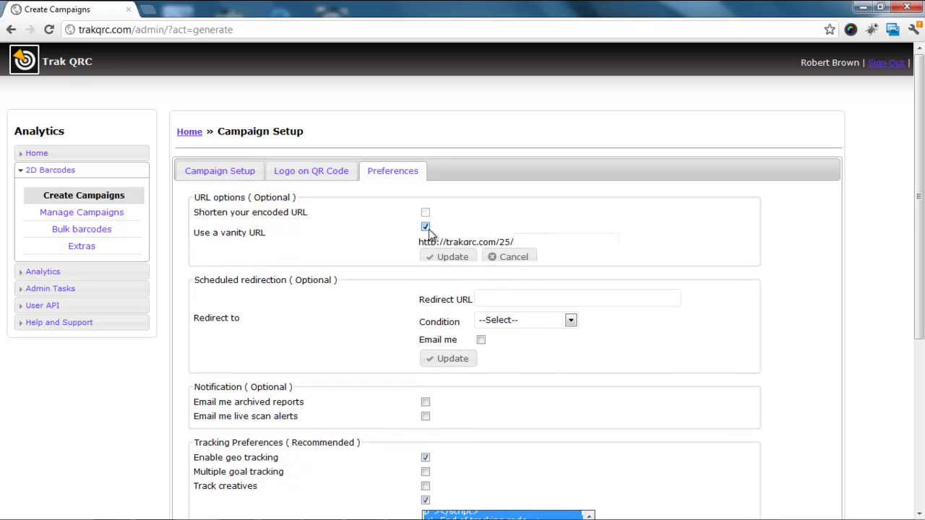
click(224, 174)
click(260, 221)
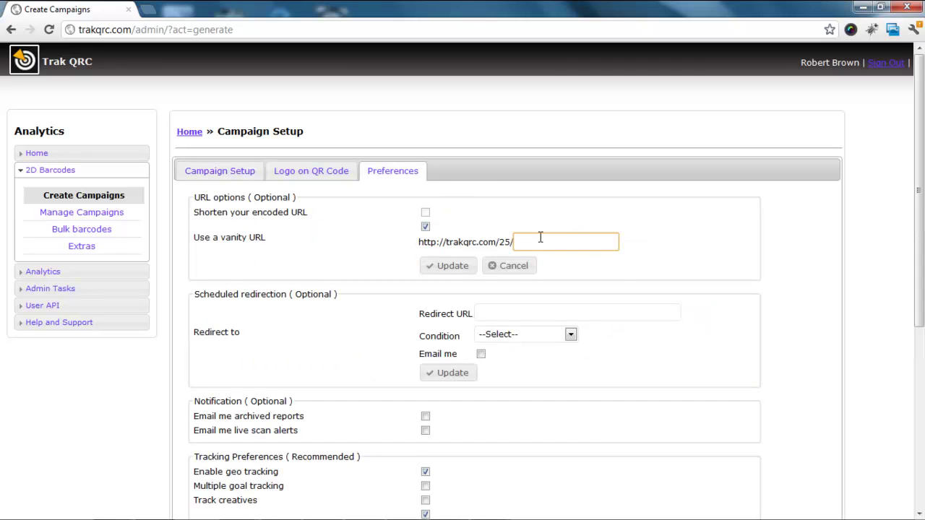
text(Spitting-Image)
Leave Scheduled redirection unset, with the redirect Condition kept on --Select--
scroll(591, 242, down, 3)
mouse_move(296, 154)
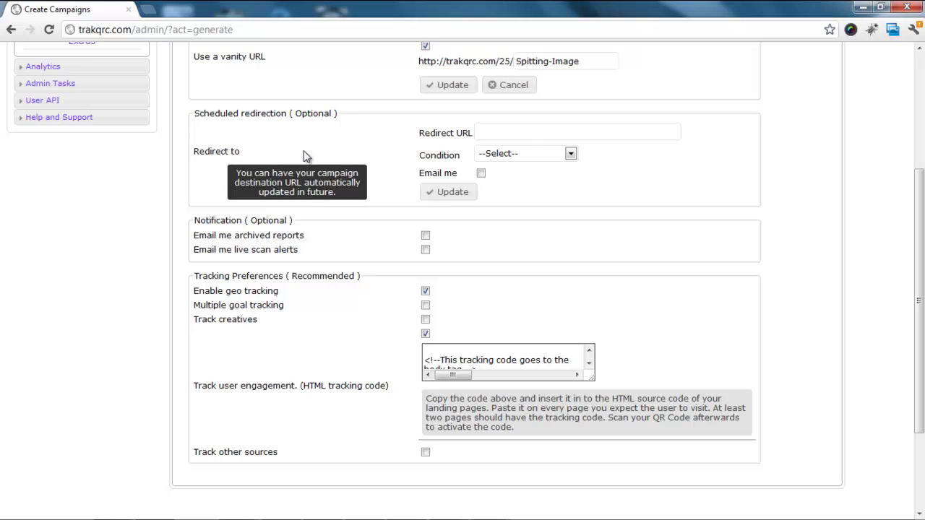
click(513, 134)
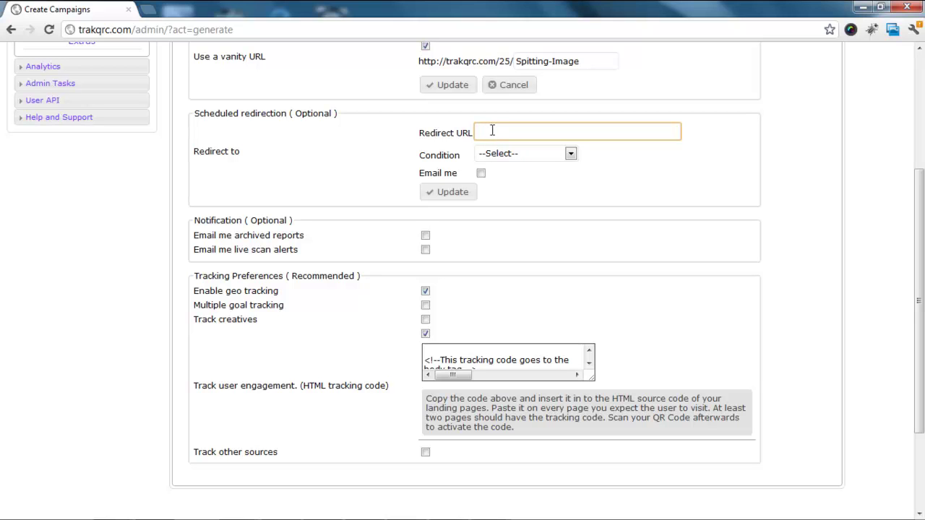
click(571, 154)
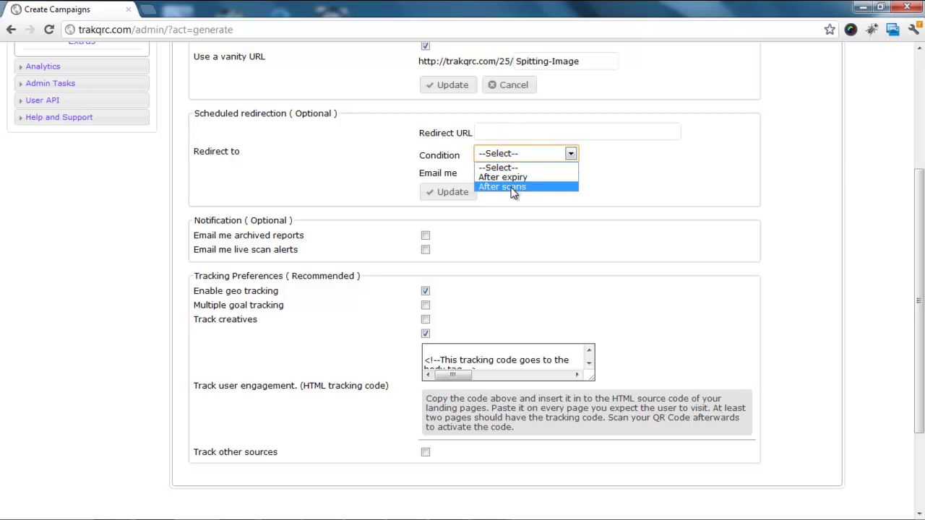
click(617, 188)
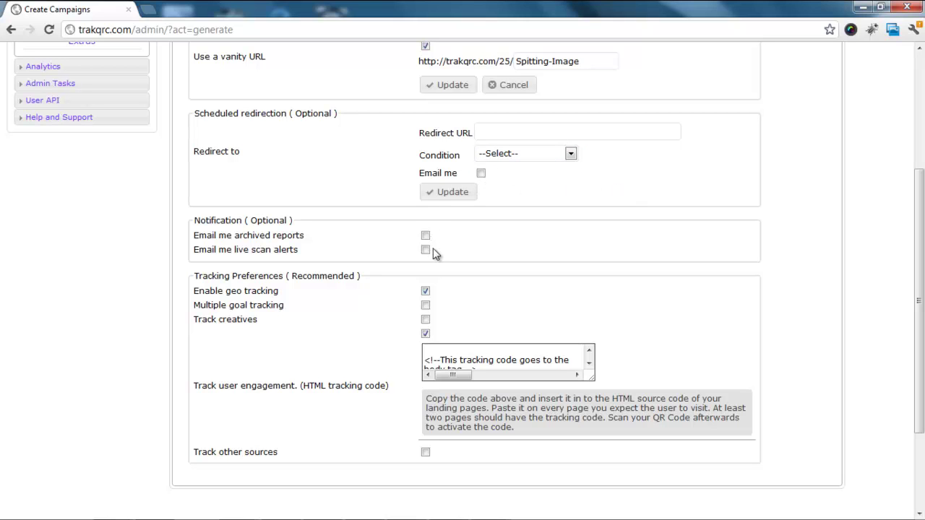
Scroll through Tracking Preferences with geo and user-engagement tracking on, then back to the top
scroll(919, 286, down, 2)
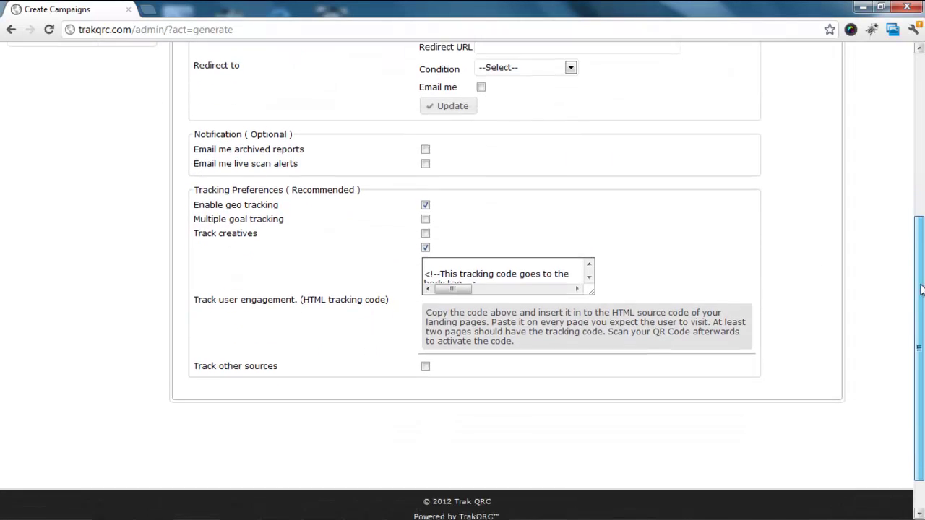
drag(921, 289, 921, 297)
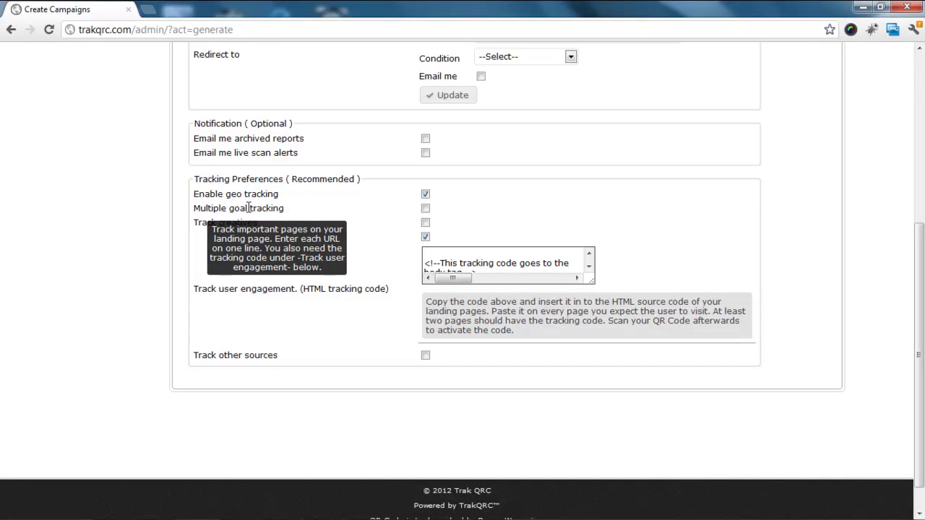
mouse_move(246, 220)
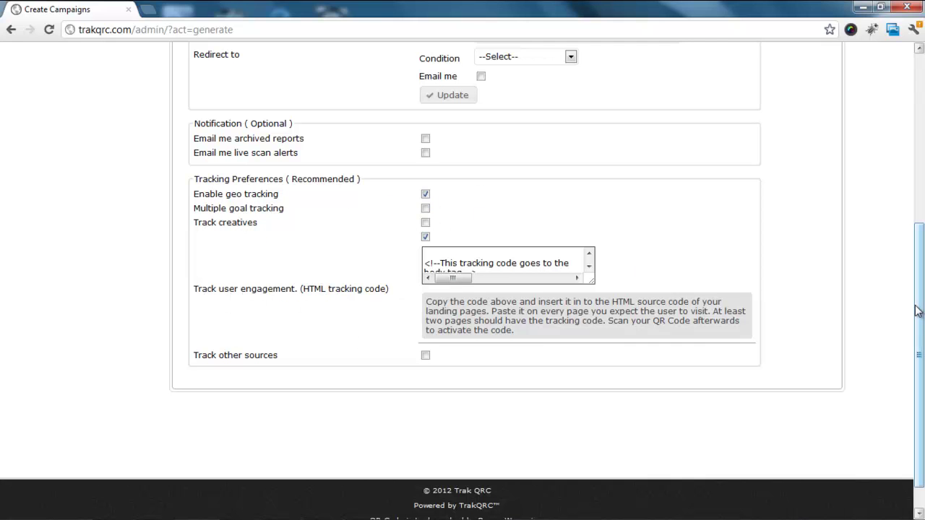
scroll(920, 313, up, 5)
Upload image001.jpg as the logo so it sits in the QR code's centre at 150 X 150
click(303, 174)
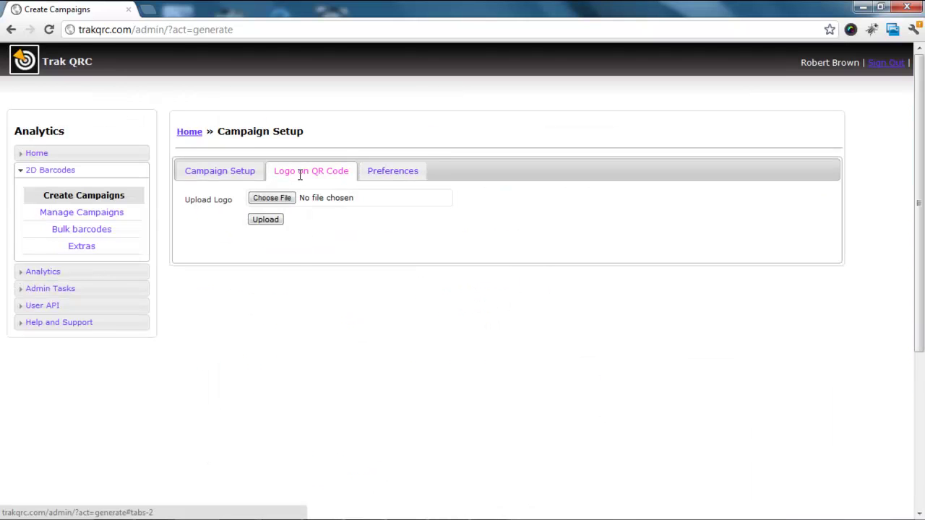
click(281, 204)
click(808, 454)
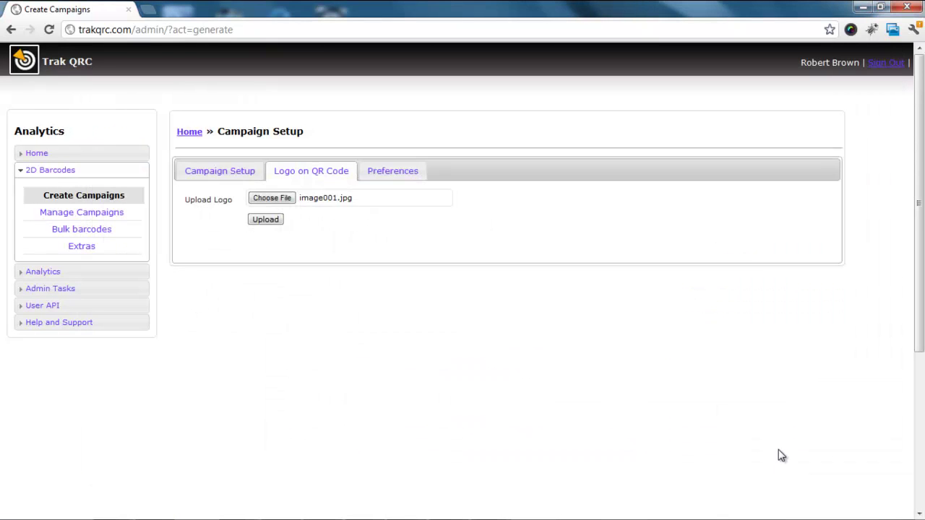
click(268, 227)
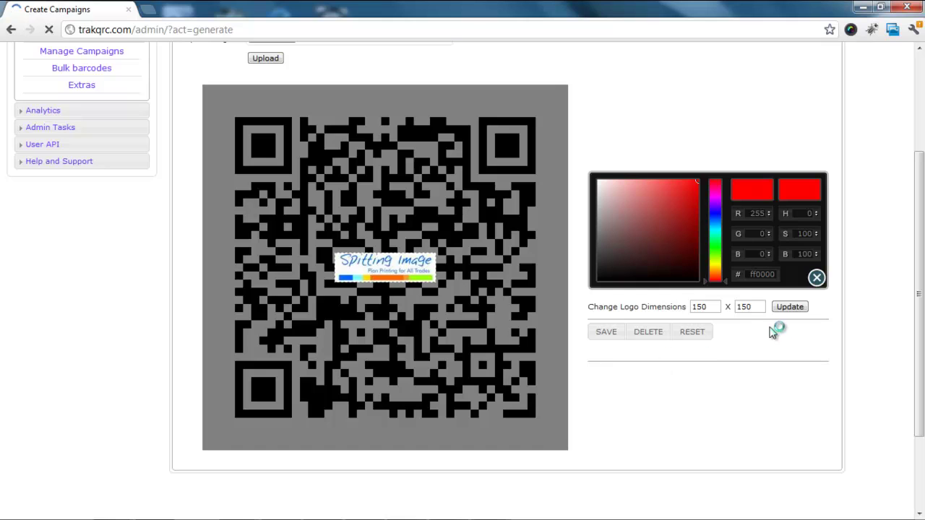
Save the logo QR code, download it as a JPG and open the downloaded file
click(608, 334)
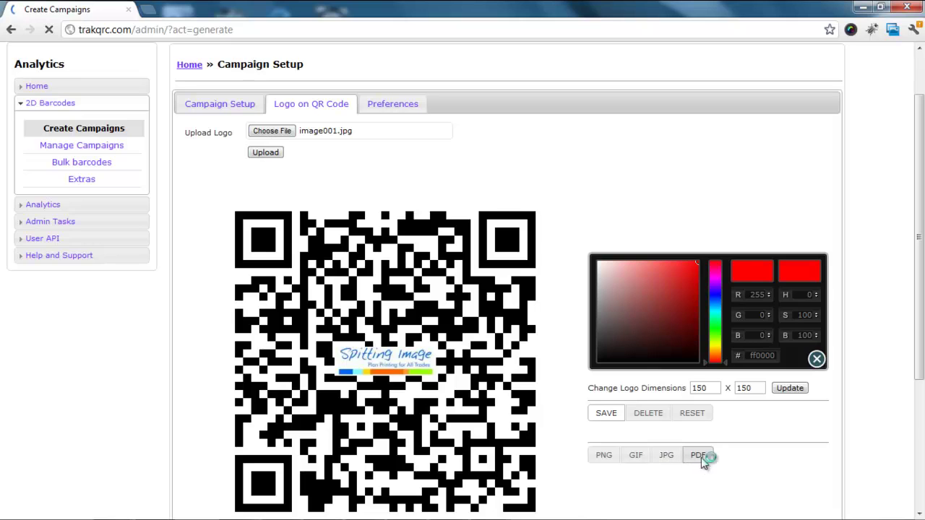
scroll(921, 242, down, 1)
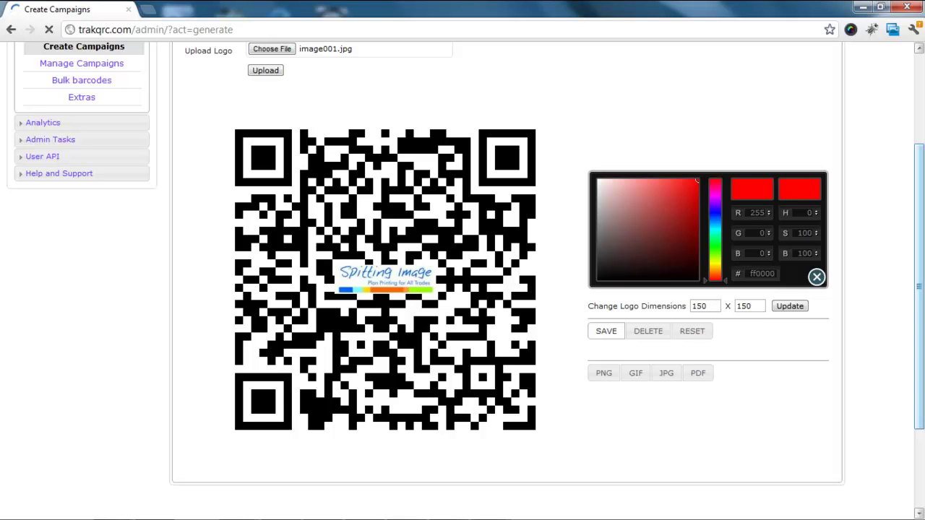
click(667, 374)
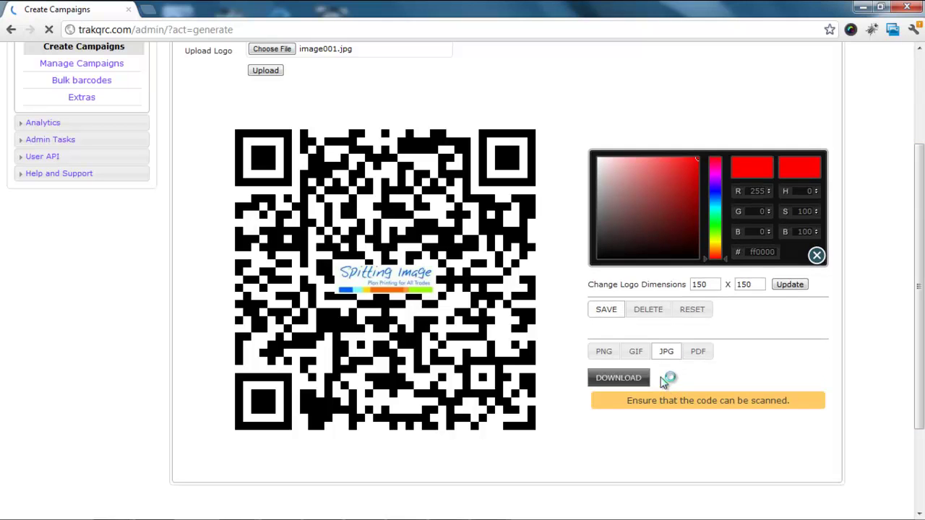
click(621, 383)
click(85, 505)
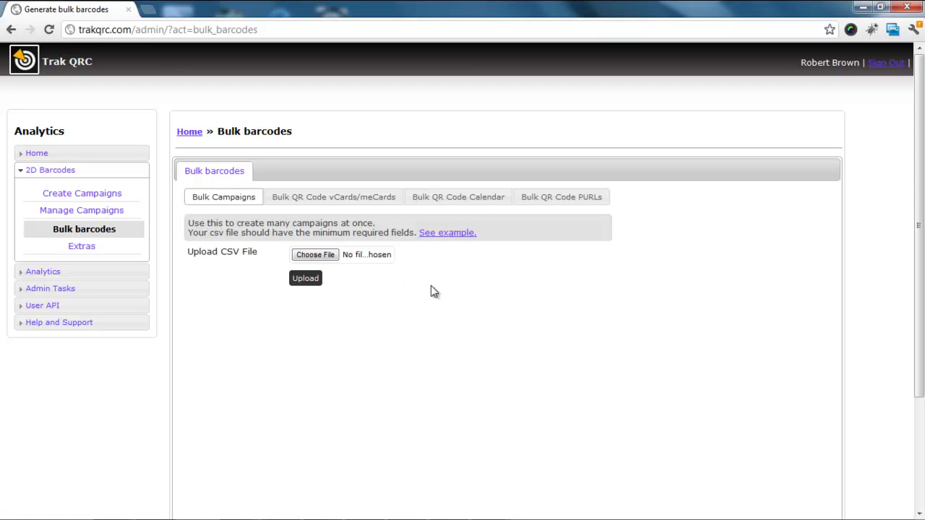
Browse the Extras generators such as meCard and vCard, then go to Manage Campaigns
click(329, 198)
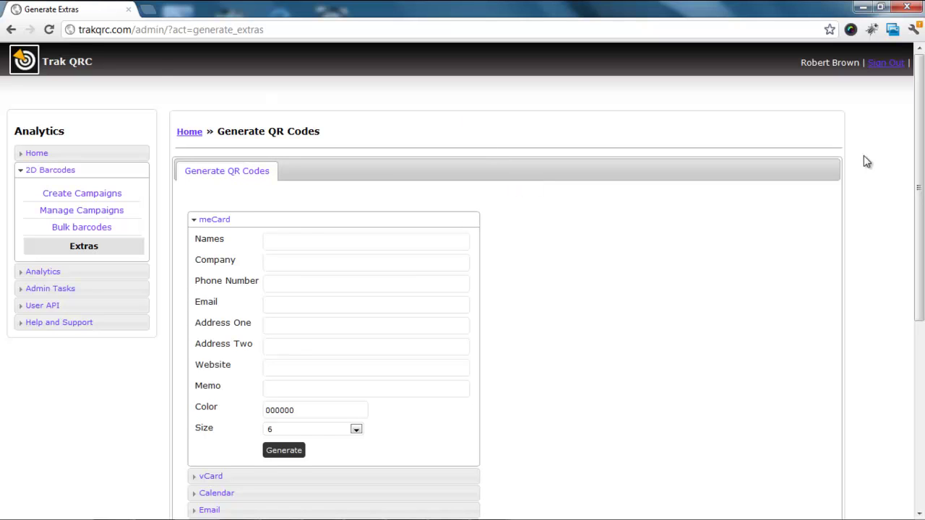
drag(920, 137, 922, 246)
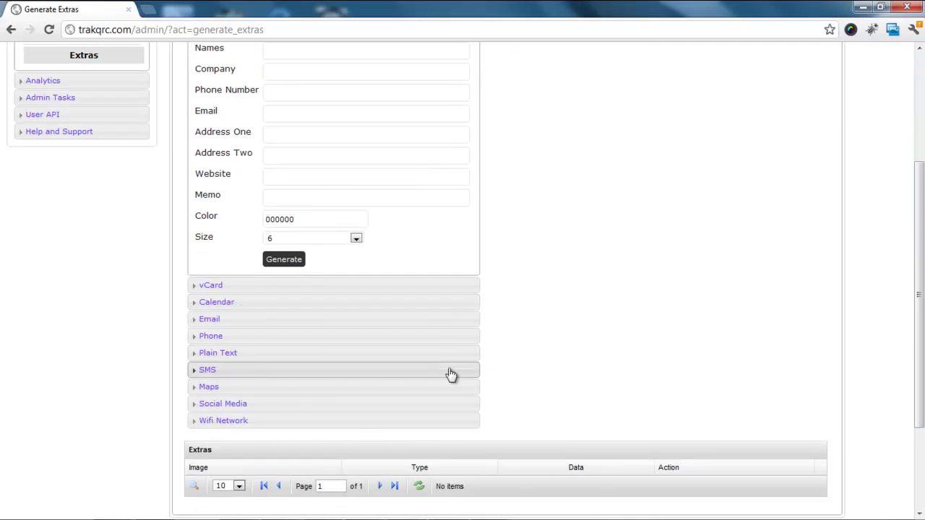
drag(918, 372, 920, 296)
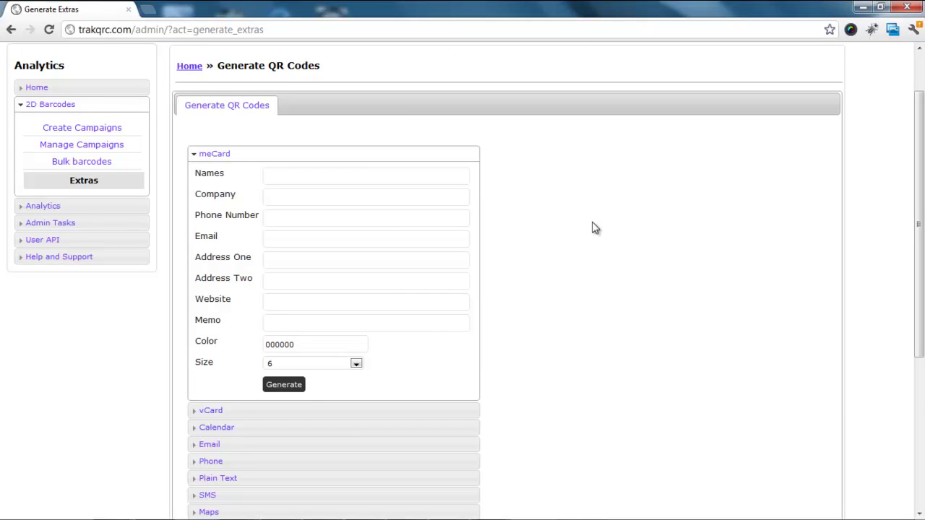
click(81, 143)
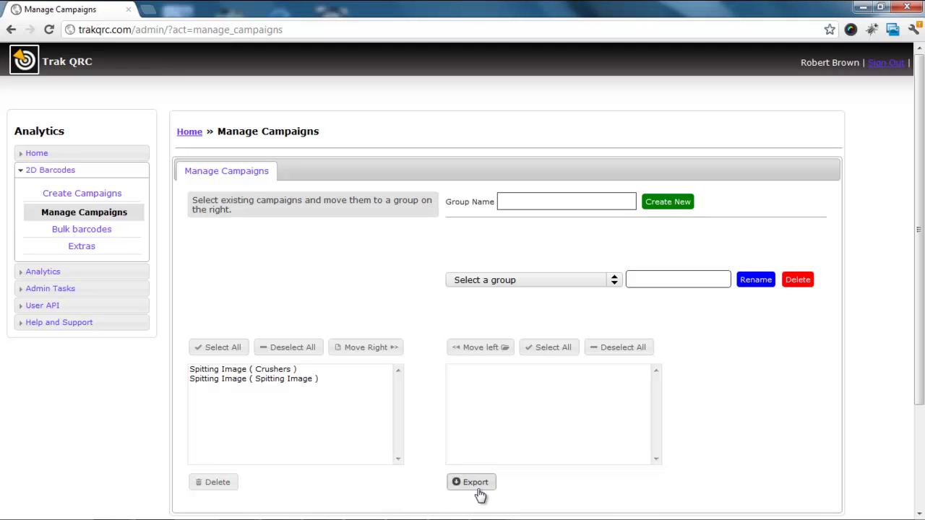
Expand the sidebar's Analytics menu to list the Scans, Page Views and Location reports
drag(922, 202, 922, 261)
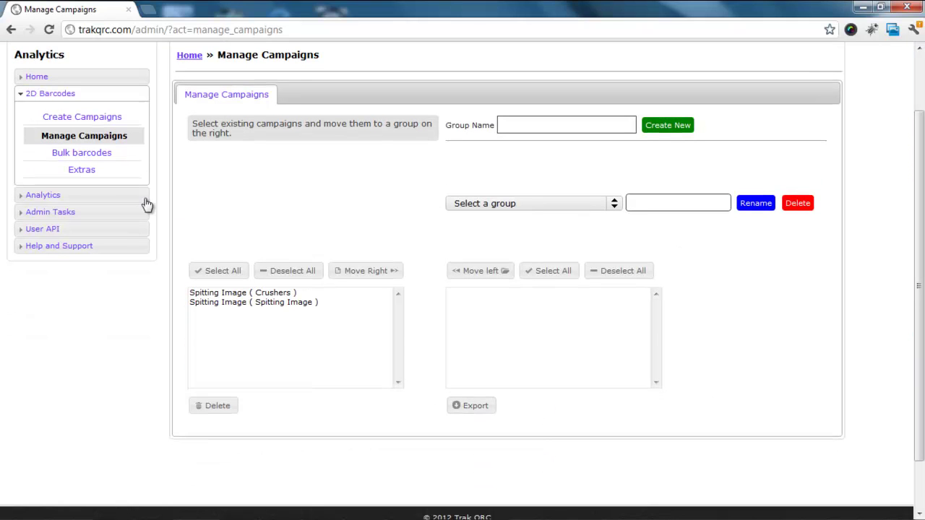
click(36, 197)
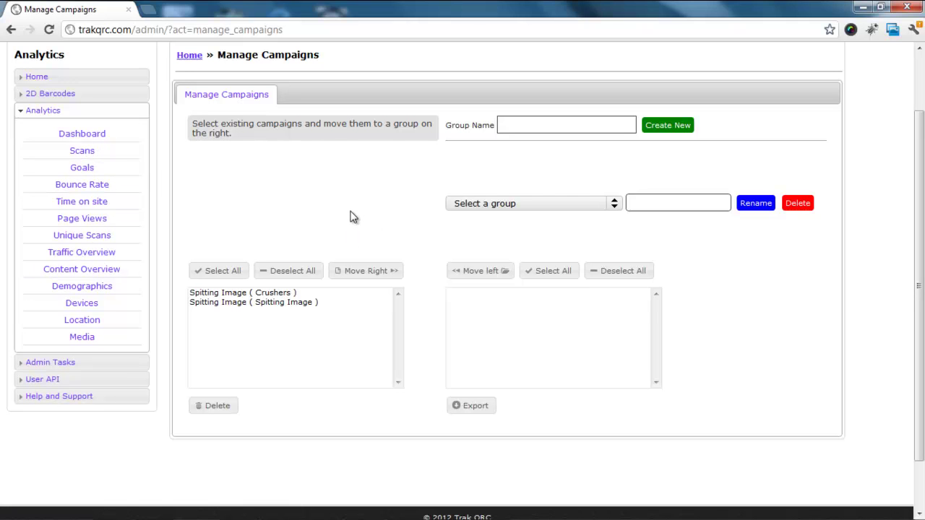
scroll(353, 218, up, 2)
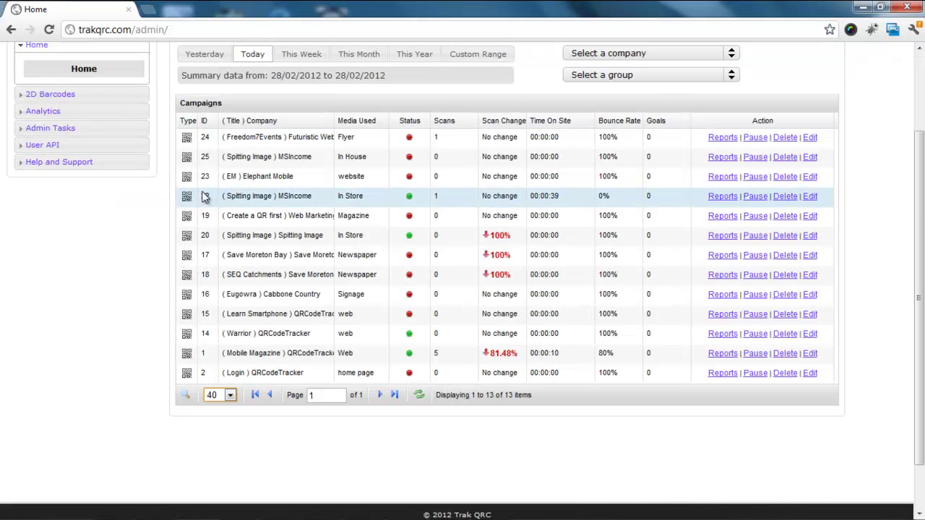
Add a Quick Search row to the campaigns table, keeping it filtered by Title
click(184, 396)
click(428, 397)
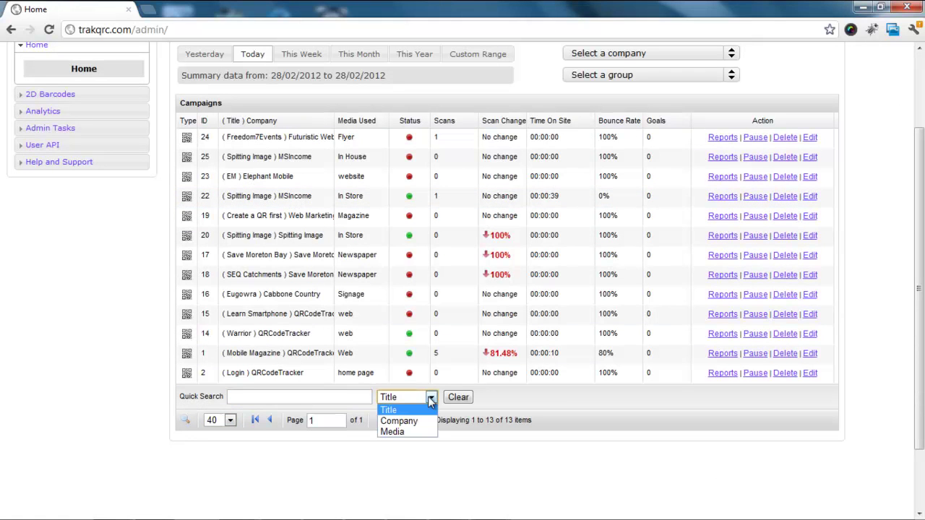
click(532, 454)
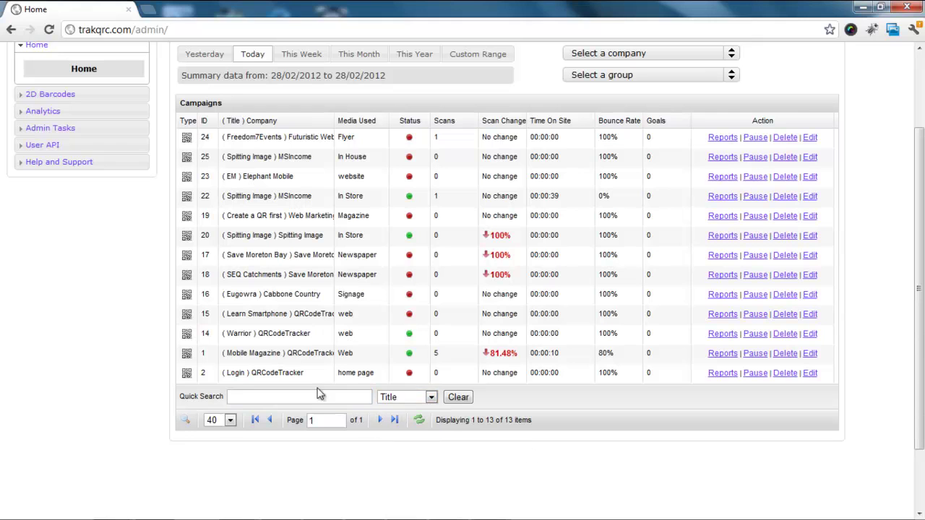
Show 15, then 40 campaigns per page, and open Mobile Magazine's reports
click(231, 421)
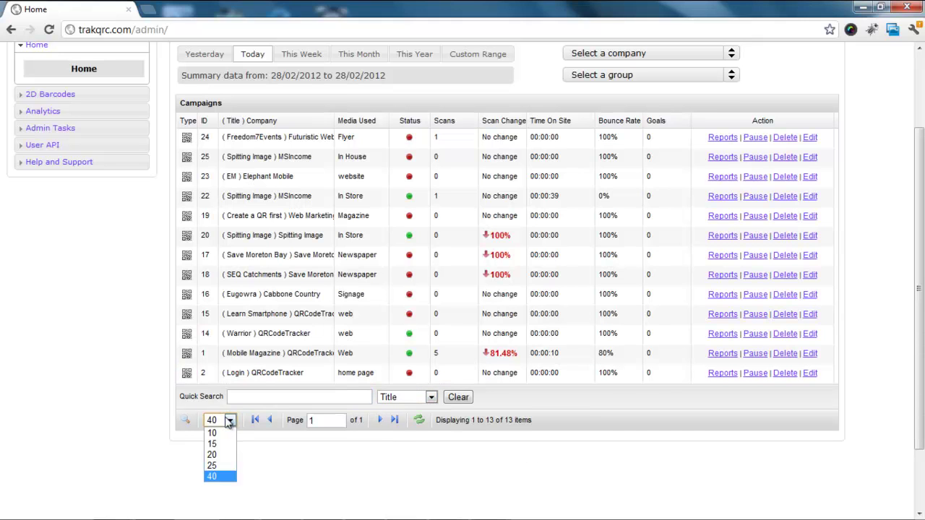
click(216, 444)
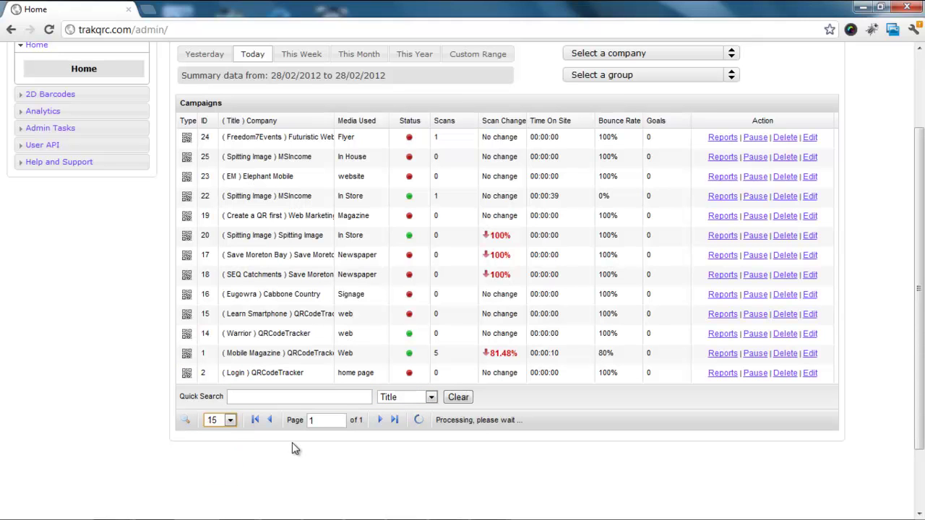
click(230, 422)
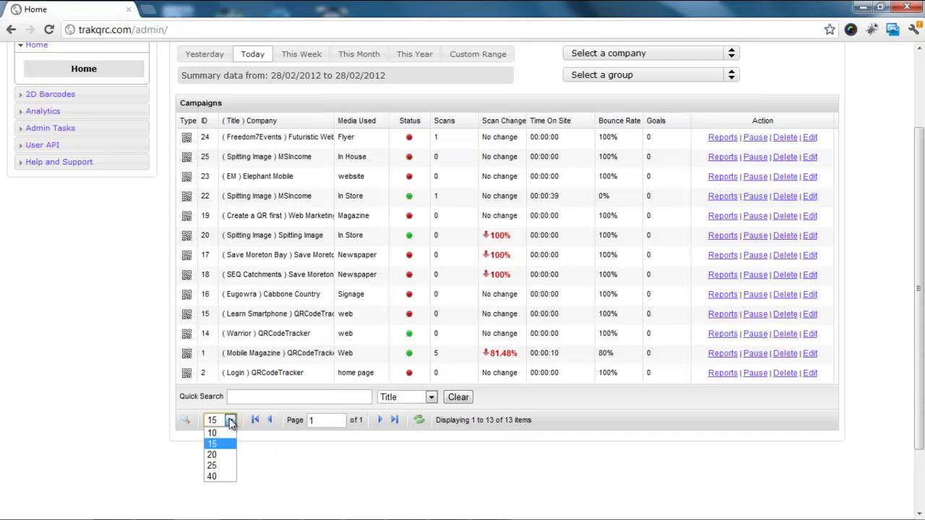
click(216, 476)
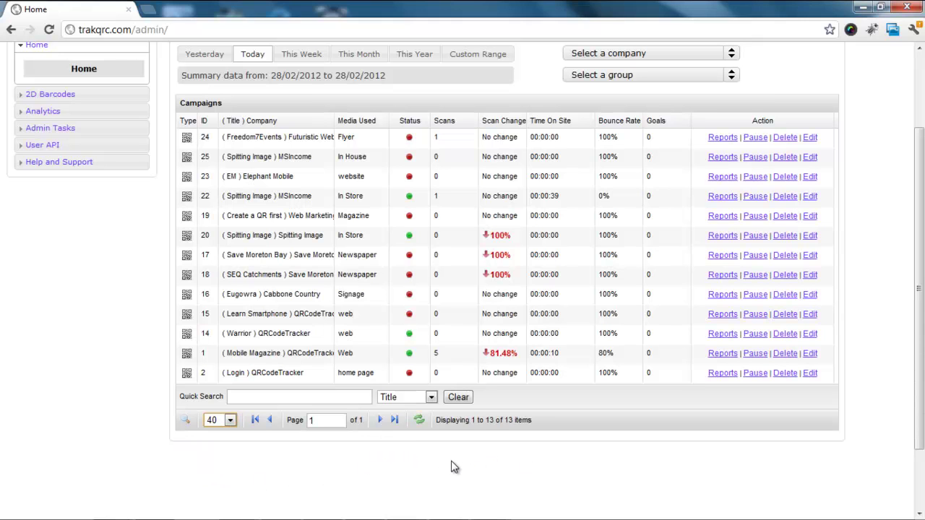
click(721, 354)
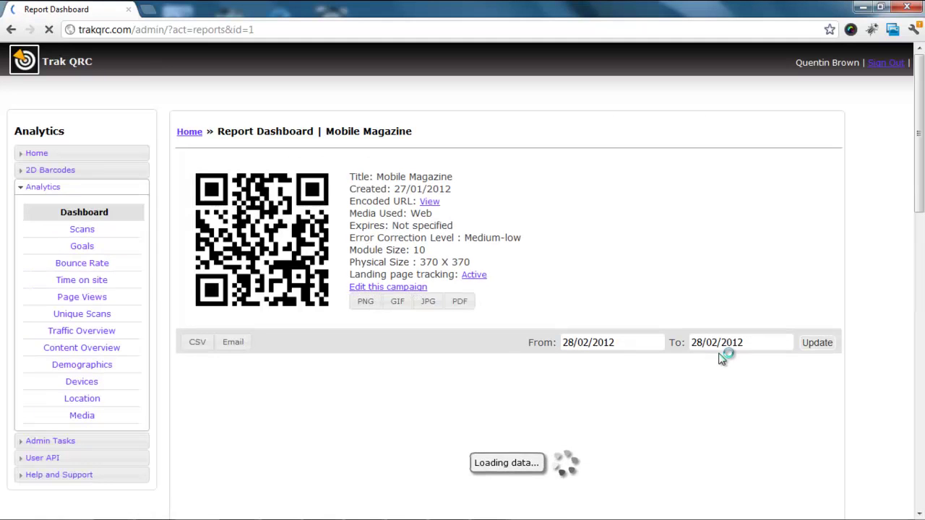
Set the report start date to 27/01/2012 and update the Report Dashboard
click(614, 343)
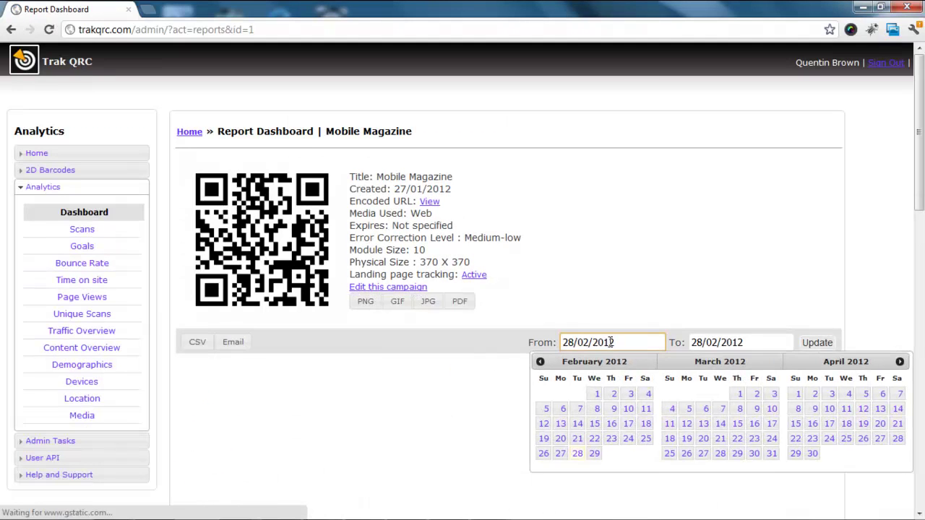
click(540, 361)
click(626, 434)
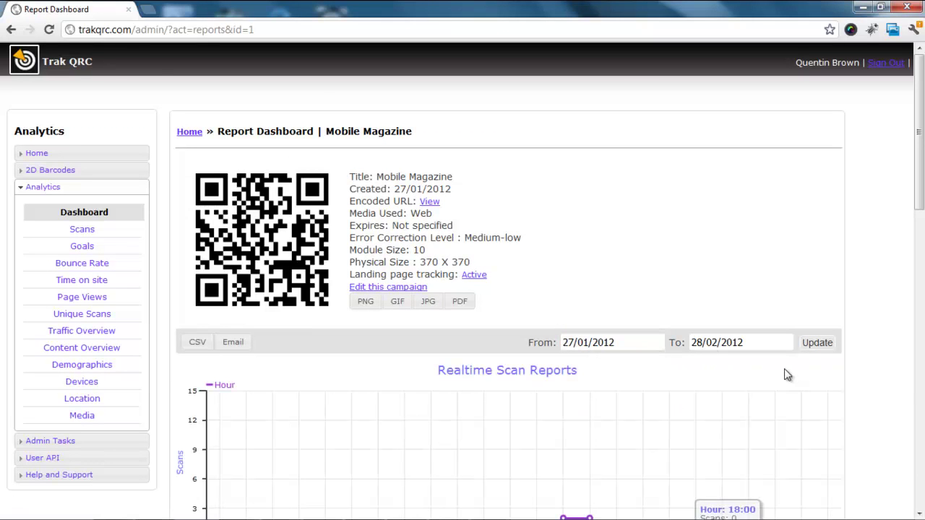
click(829, 343)
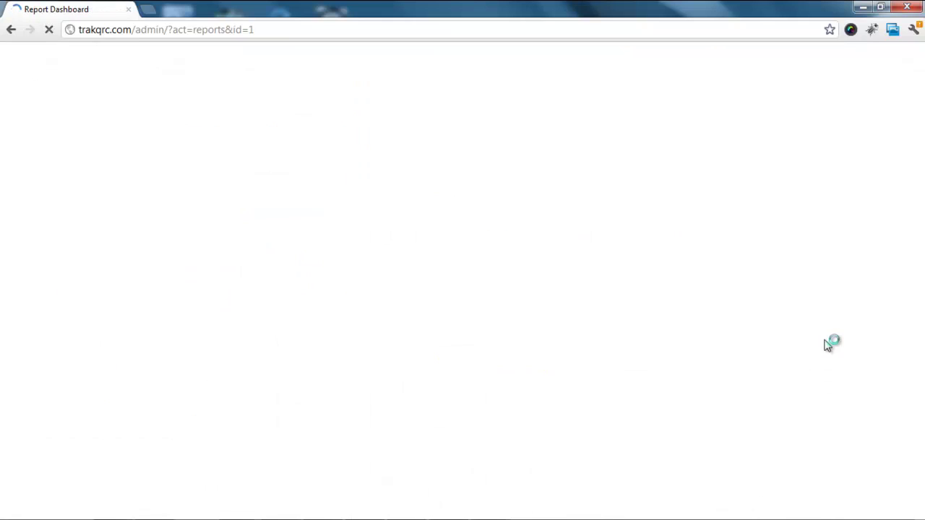
Review the 316 scans and 382 pageviews, plus the Traffic, Devices, Visits and Media panels
scroll(331, 232, down, 3)
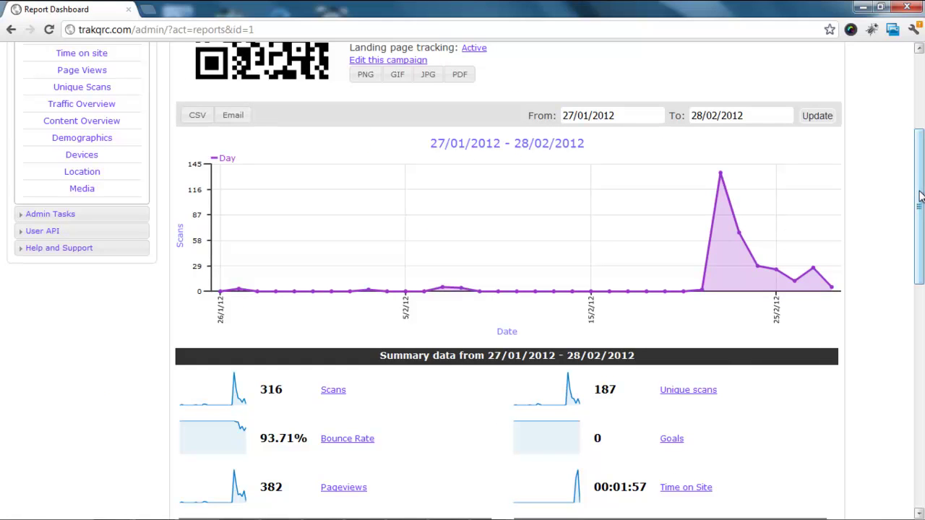
drag(922, 195, 922, 328)
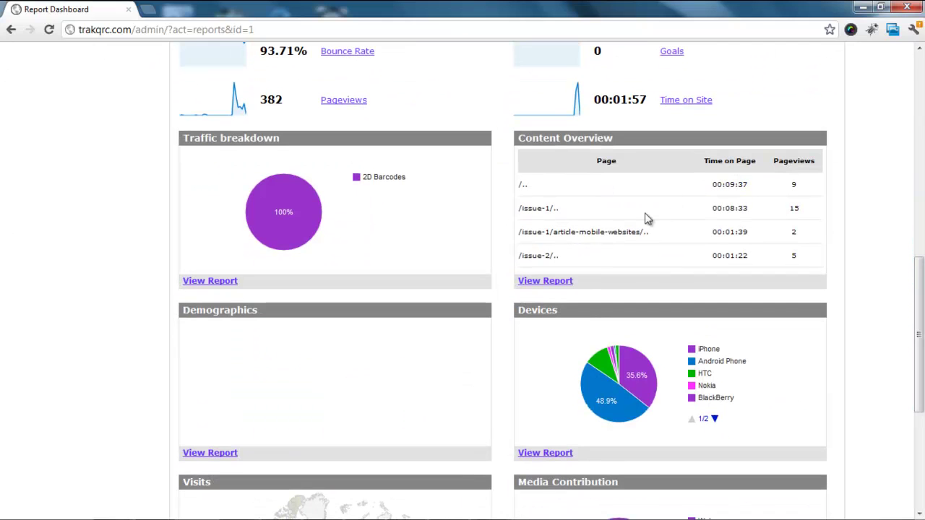
scroll(610, 163, up, 3)
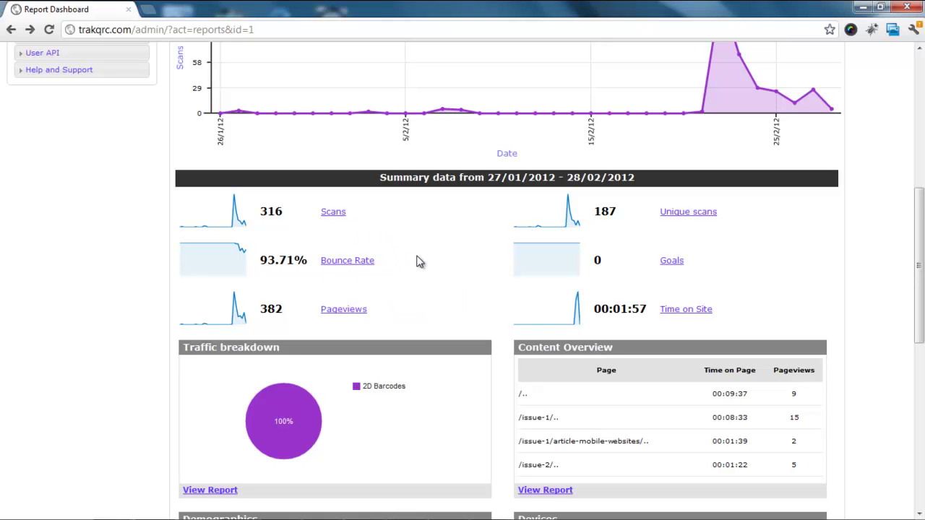
drag(921, 208, 921, 235)
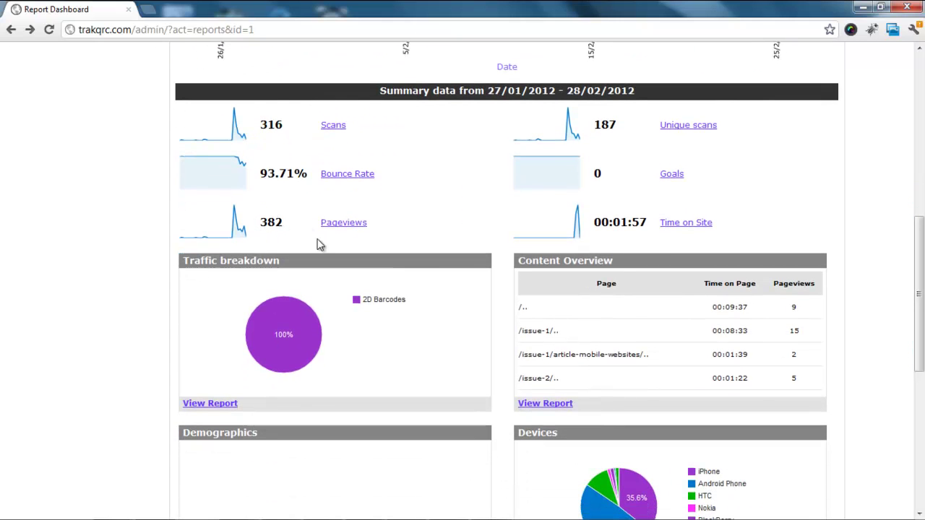
drag(922, 259, 922, 354)
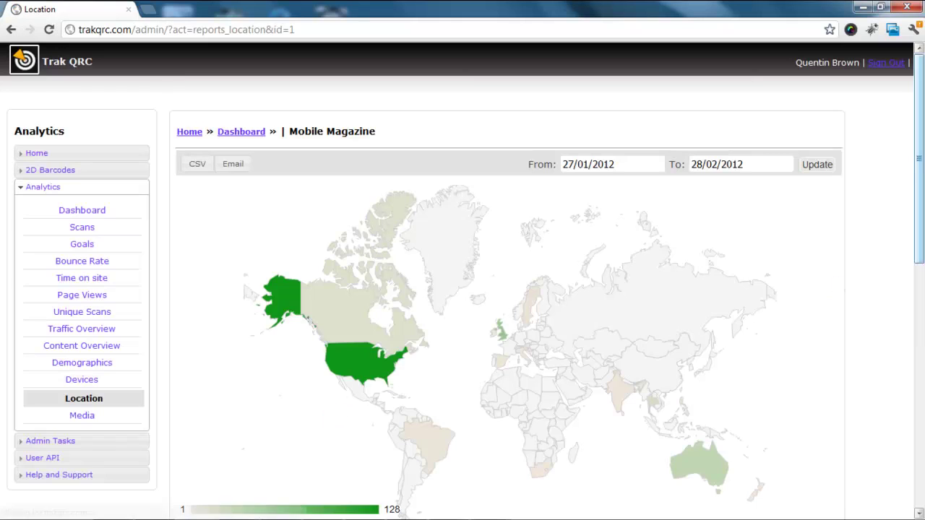
Inspect visit counts for individual countries on the Location report's world map
drag(915, 155, 918, 220)
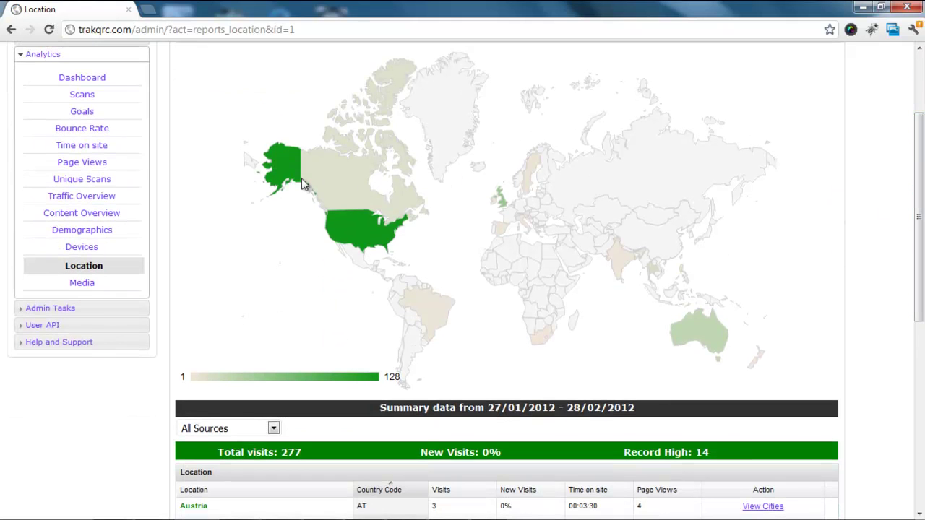
mouse_move(275, 166)
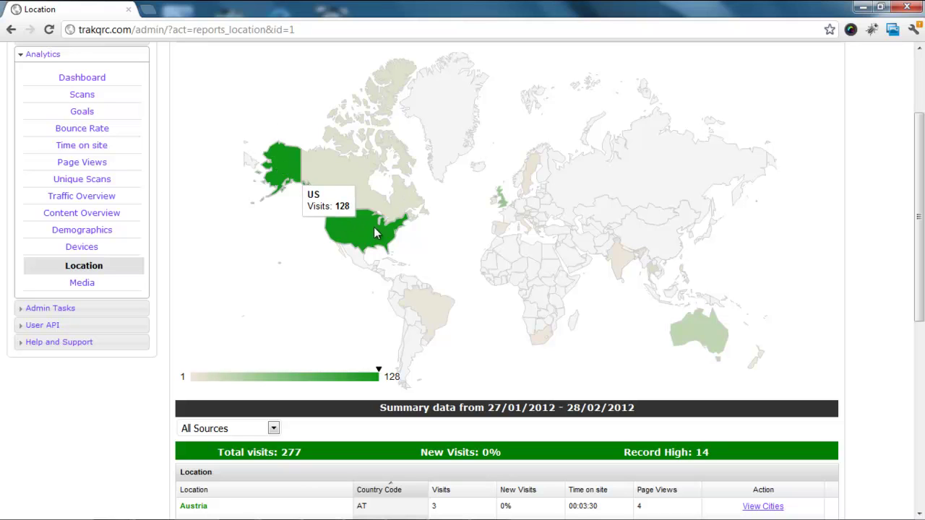
mouse_move(504, 205)
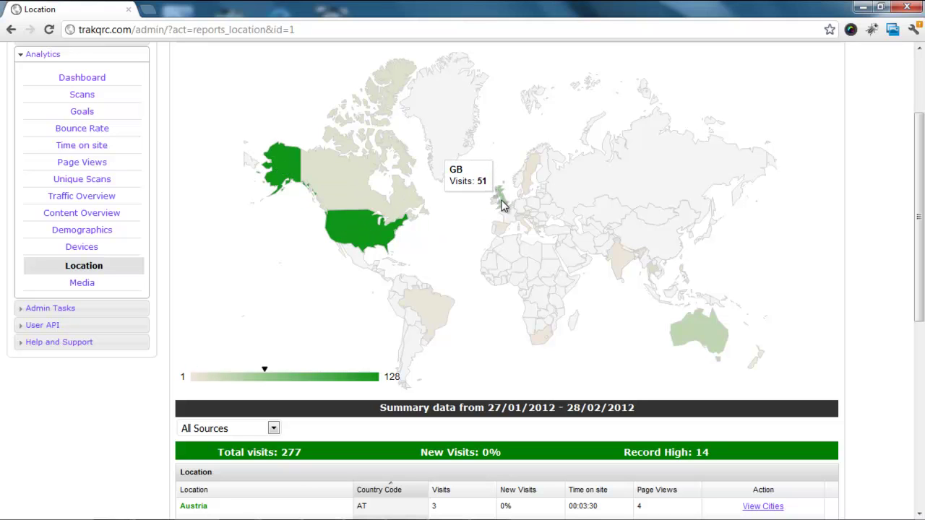
mouse_move(621, 266)
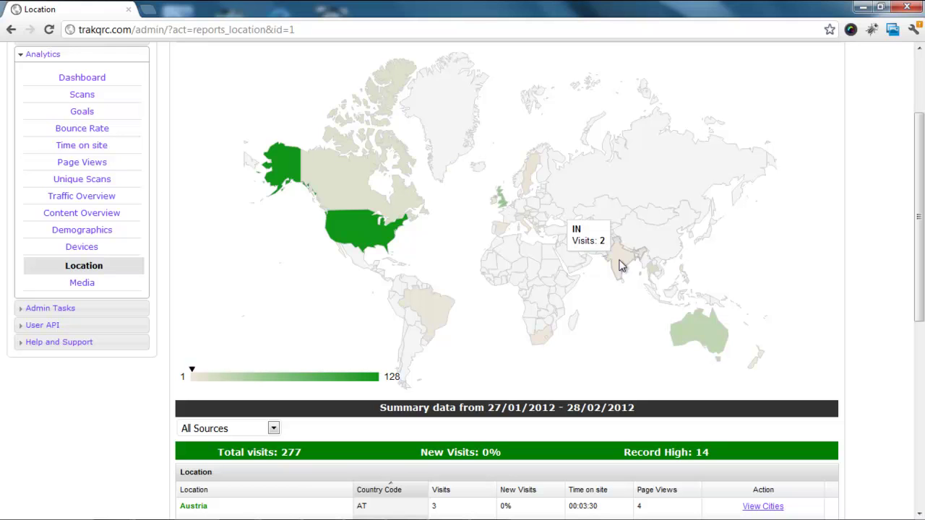
mouse_move(655, 273)
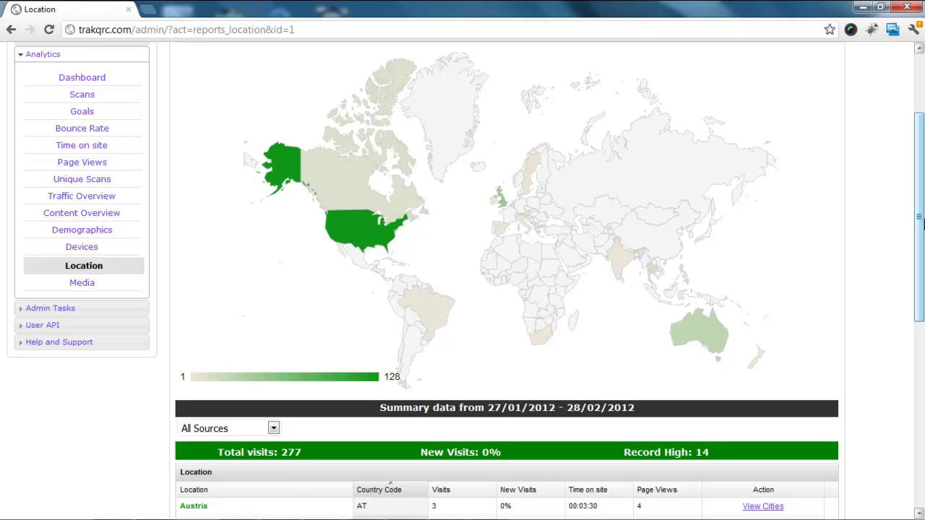
Break down United Kingdom visits by city, listing Prestwick Rd, Leeds, London and Gosport
scroll(923, 370, down, 1)
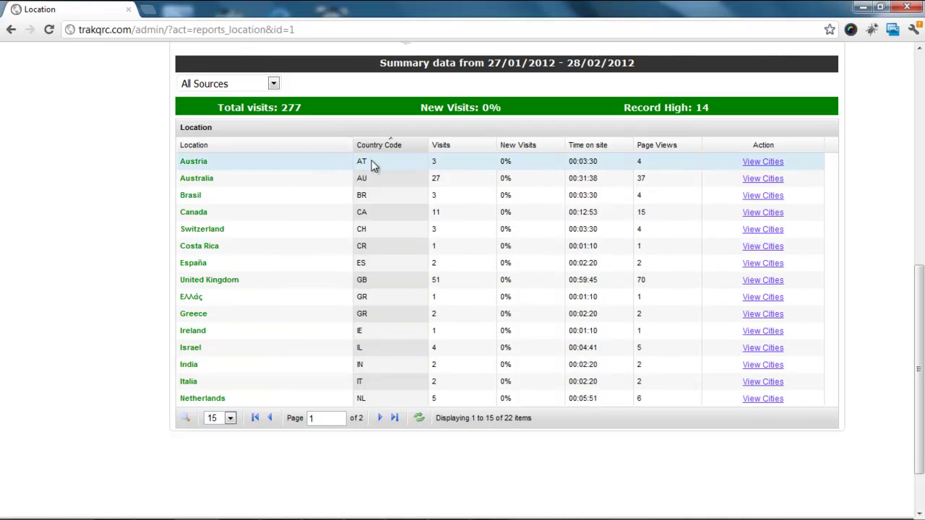
click(759, 282)
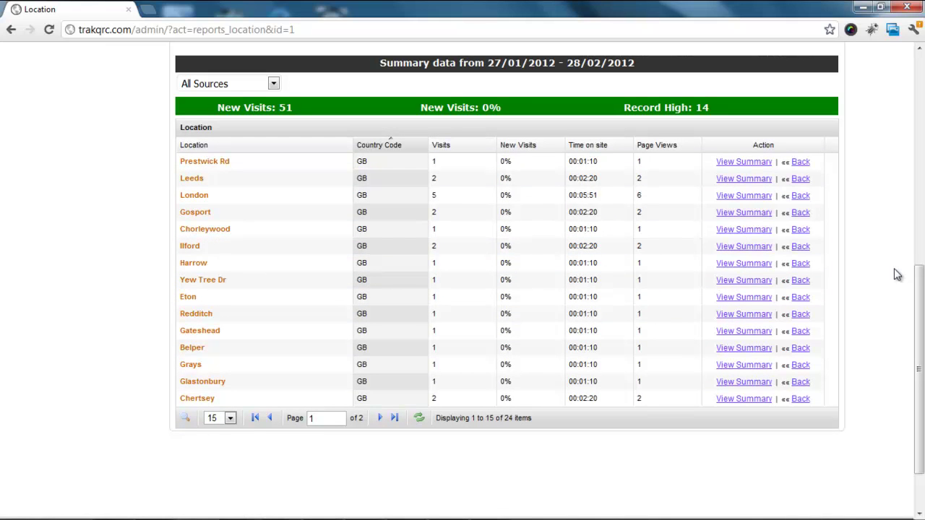
drag(920, 320, 908, 182)
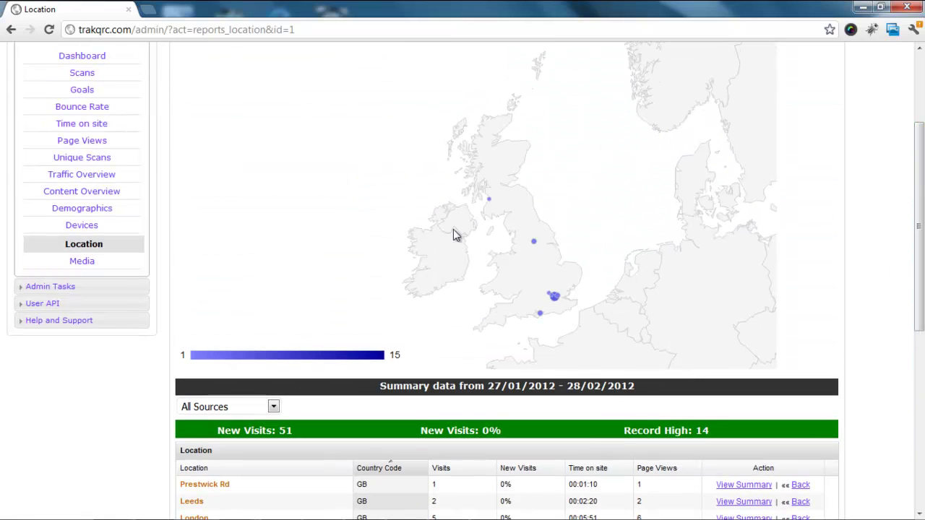
mouse_move(536, 246)
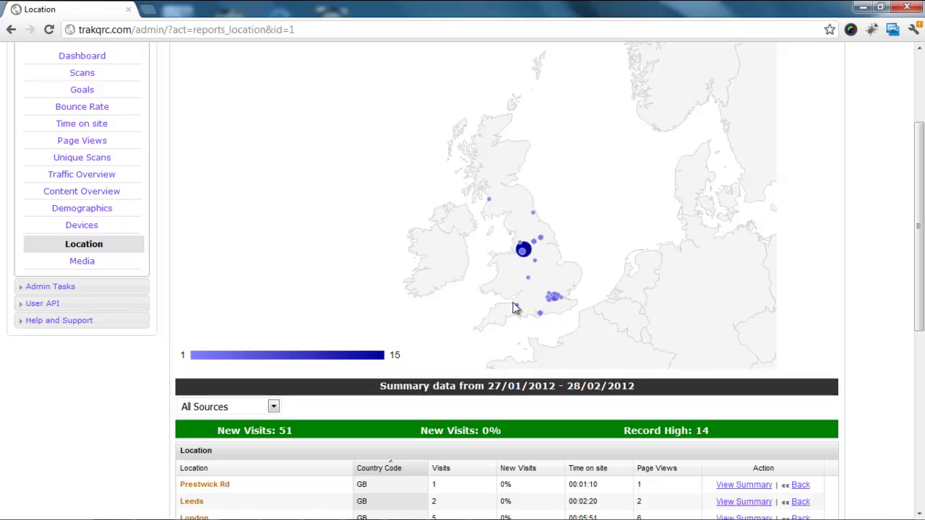
scroll(554, 252, down, 4)
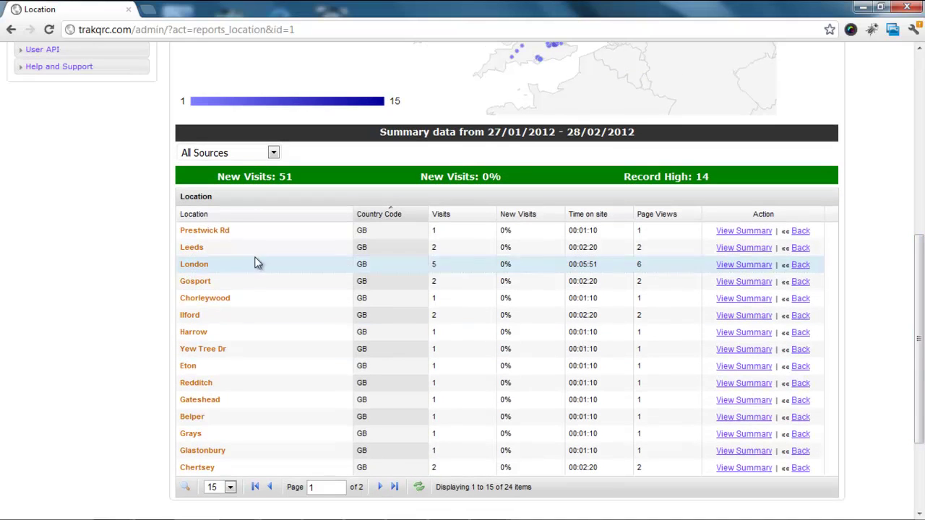
View a city's street-map summary zoomed into central London, then switch to Content Overview
click(759, 248)
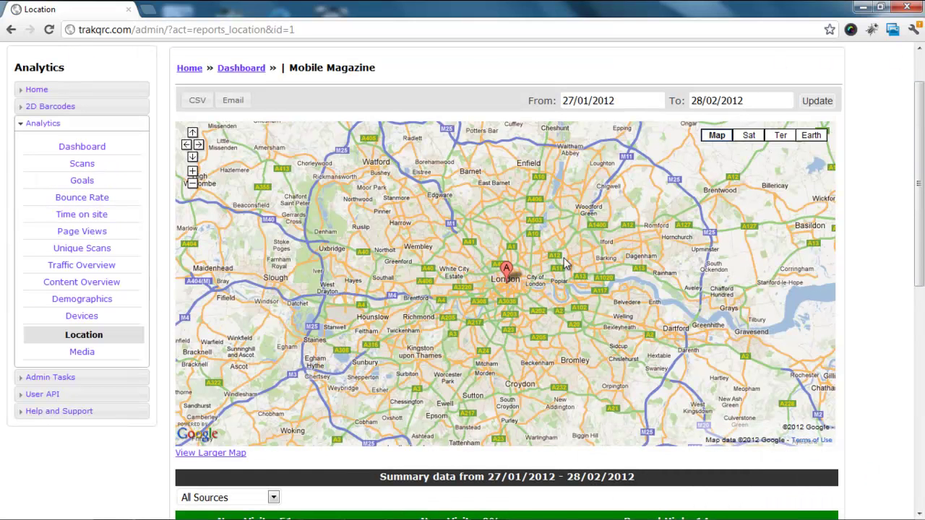
click(193, 173)
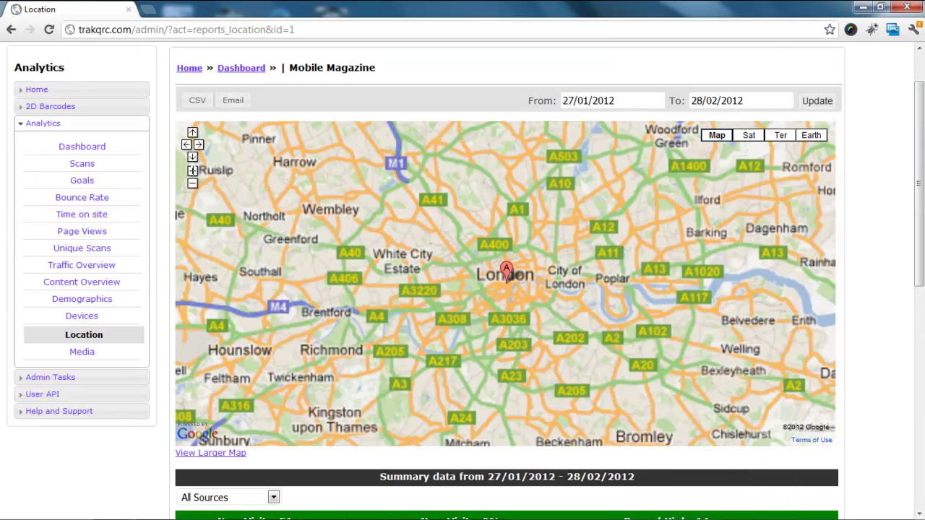
click(193, 174)
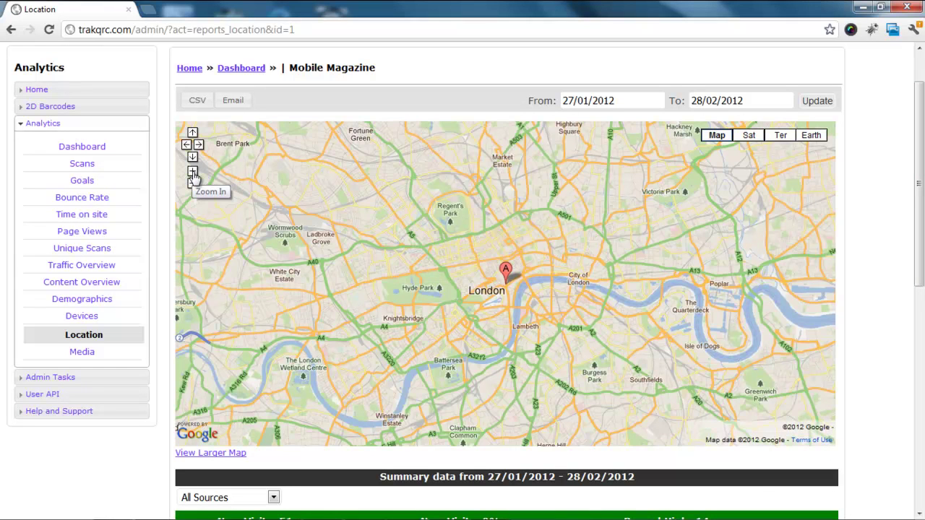
click(193, 172)
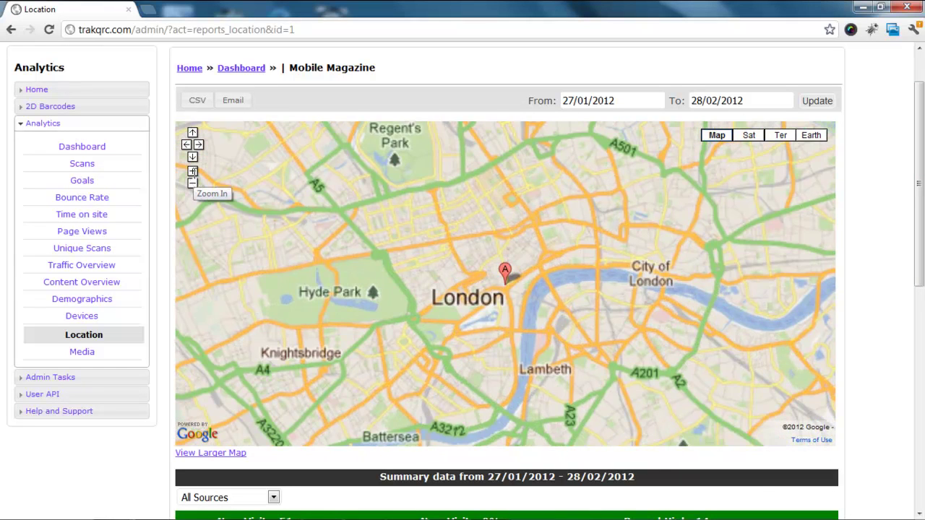
click(193, 172)
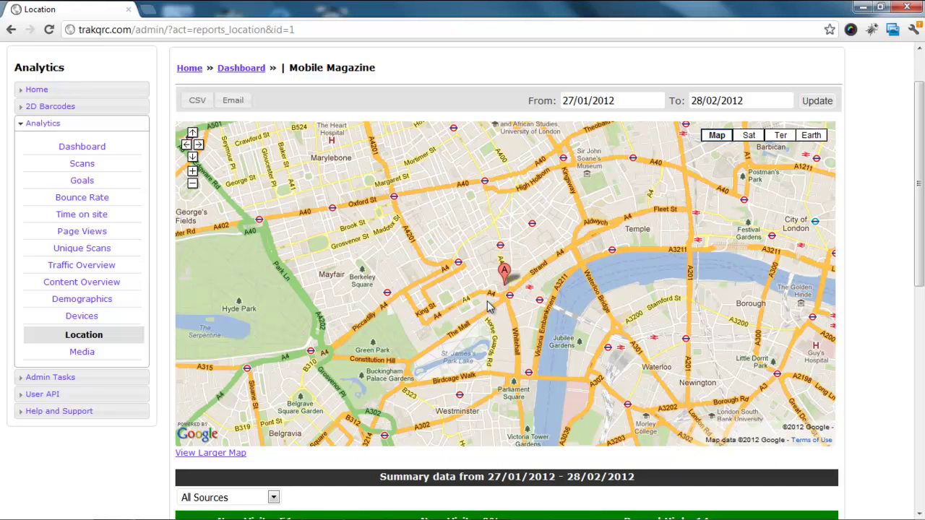
click(82, 281)
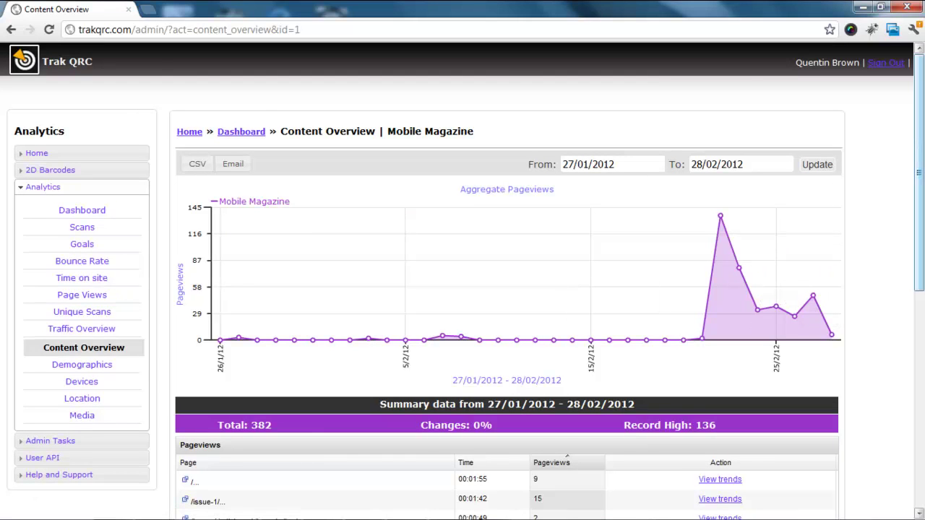
Show 40 rows per page in the Content Overview pageviews table, listing all 21 pages
drag(921, 152, 922, 368)
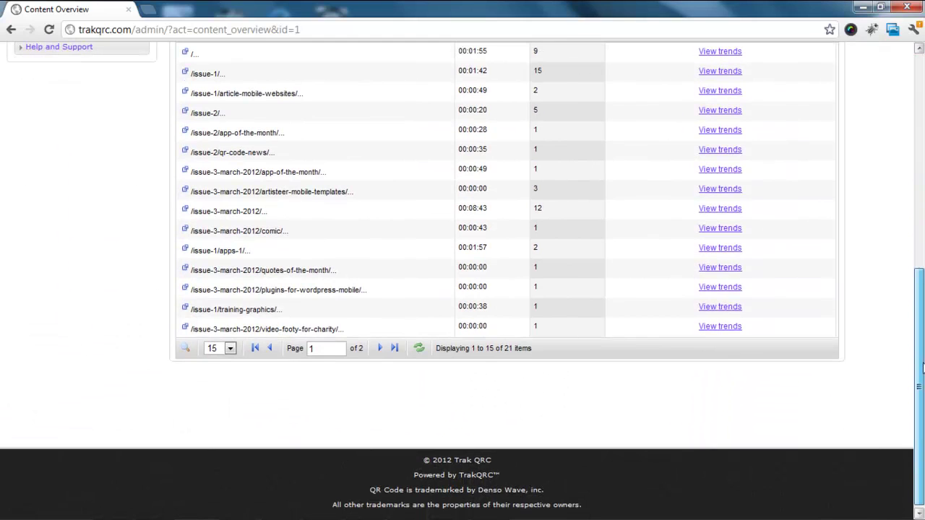
scroll(249, 105, up, 1)
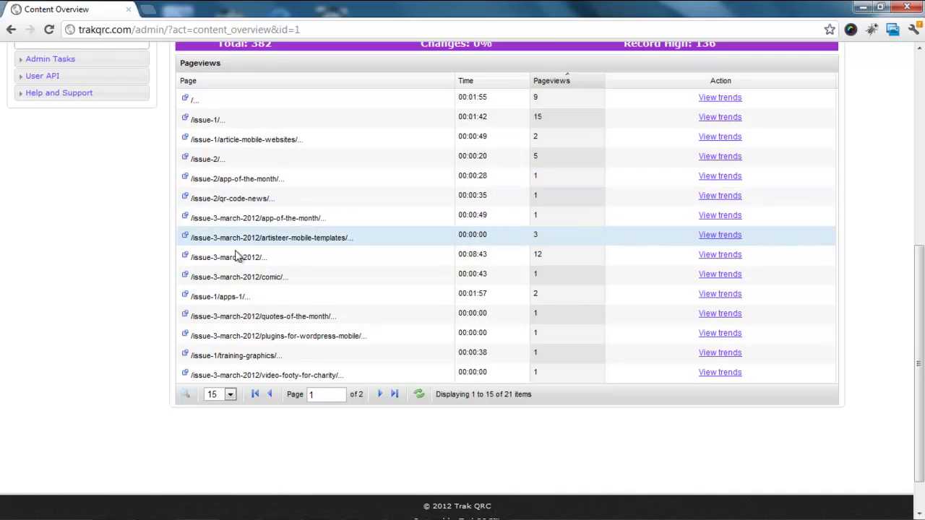
click(230, 396)
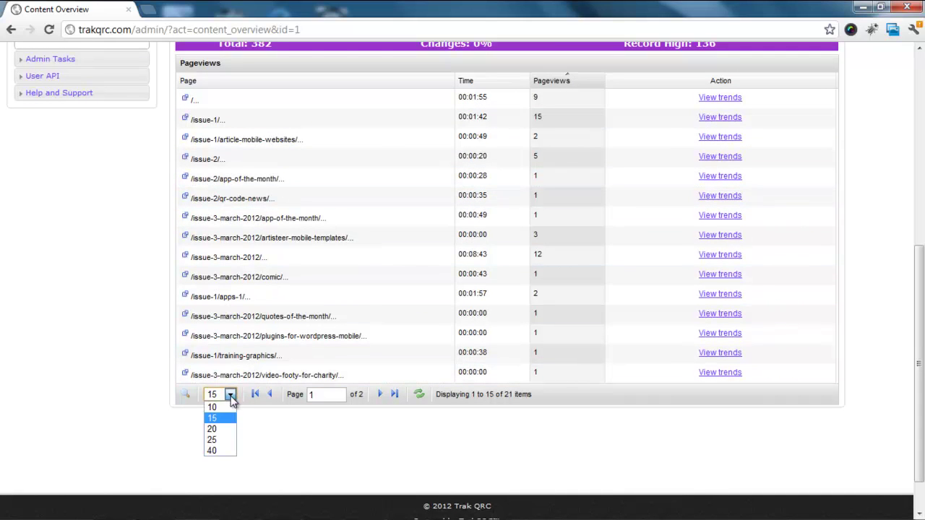
click(217, 451)
scroll(295, 453, down, 2)
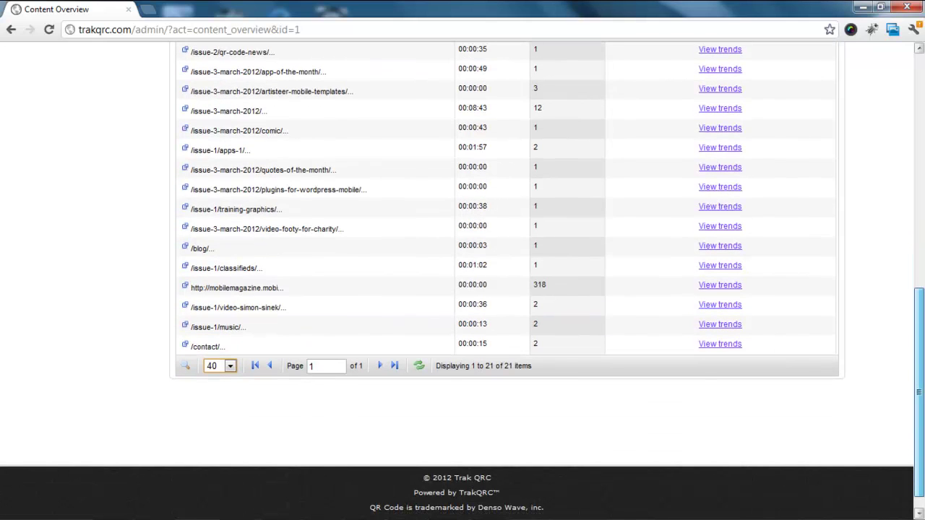
scroll(268, 139, up, 6)
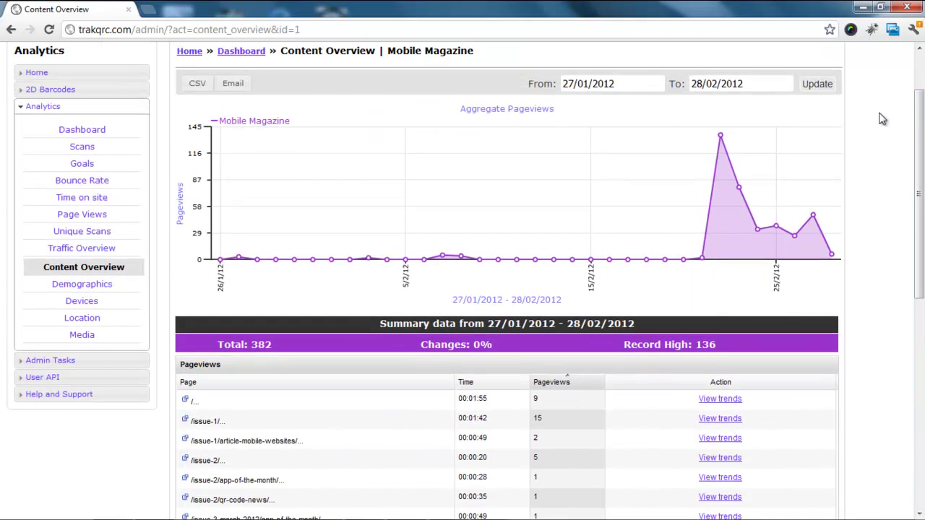
scroll(921, 128, up, 2)
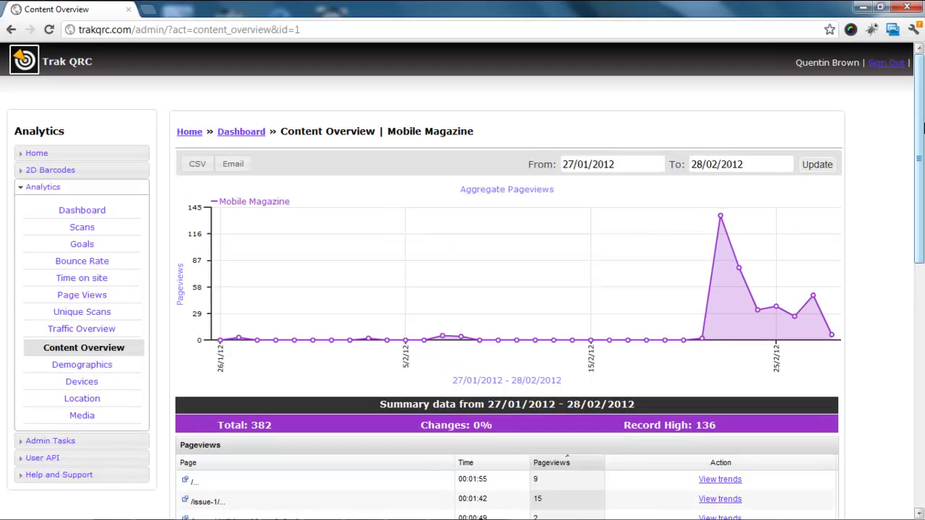